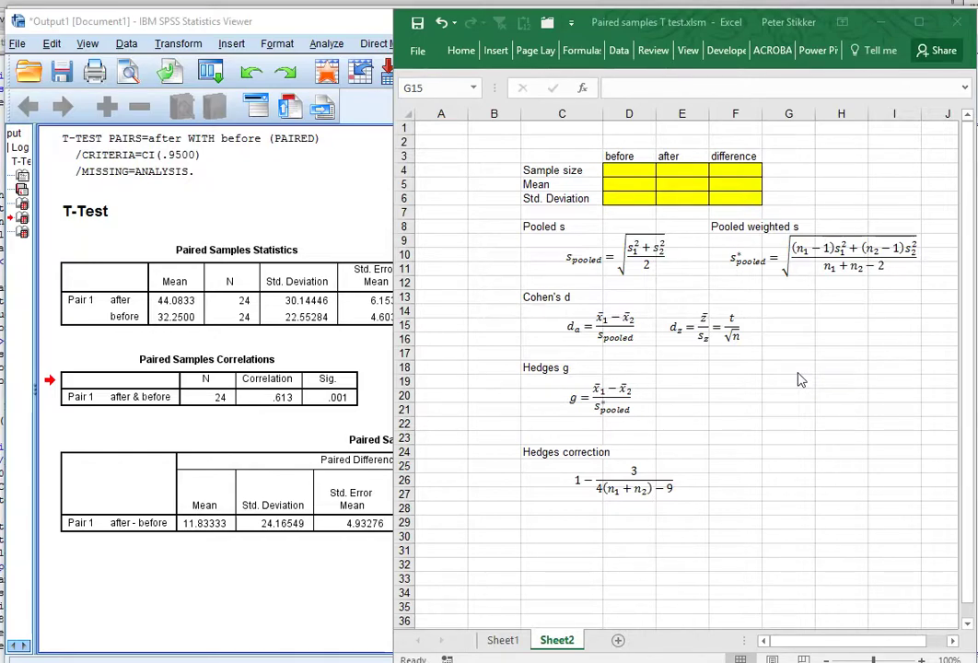
Switch to the SPSS output and open the Paired Samples Statistics table to inspect the after mean at full precision
{"action": "double_click", "coordinate": [267, 29]}
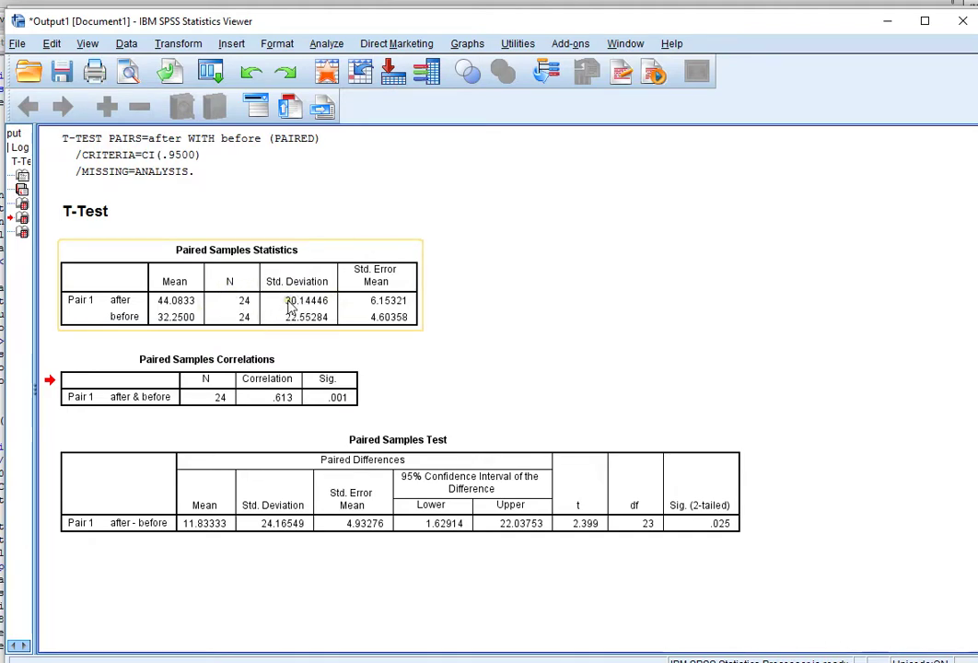
{"action": "double_click", "coordinate": [182, 313]}
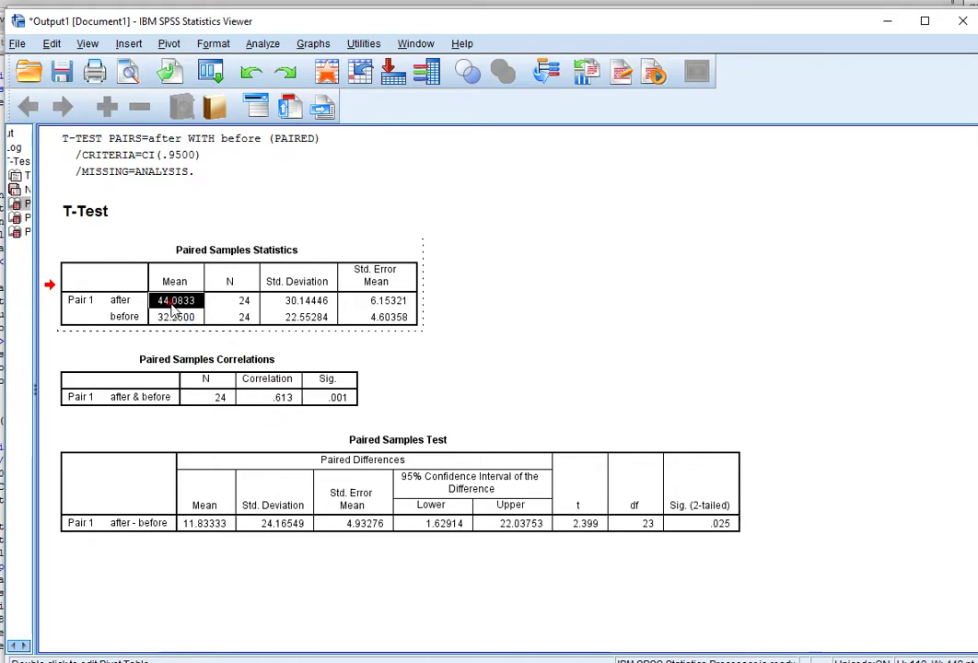
{"action": "double_click", "coordinate": [171, 309]}
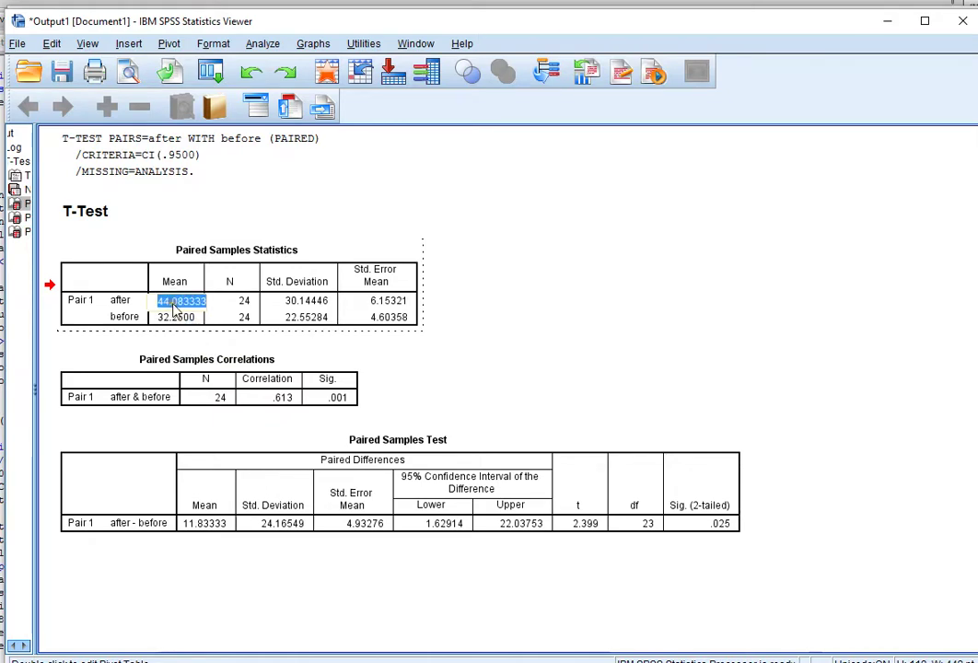
{"action": "left_click", "coordinate": [251, 302]}
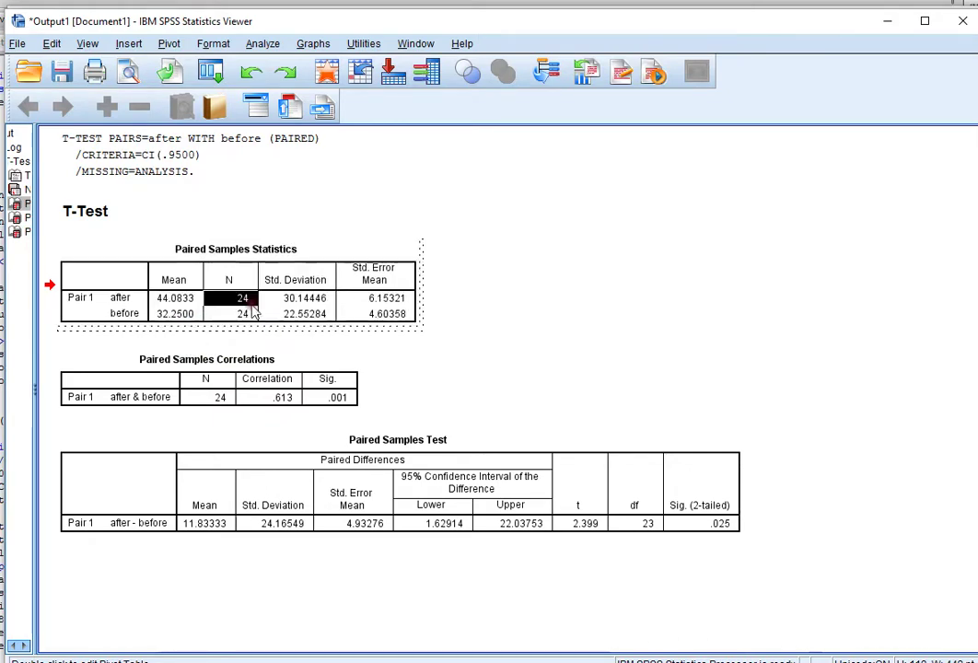
{"action": "left_click", "coordinate": [453, 342]}
Copy the Paired Samples Statistics table as an image, paste it at H3 in the Excel sheet, and widen the window to show it
{"action": "right_click", "coordinate": [271, 304]}
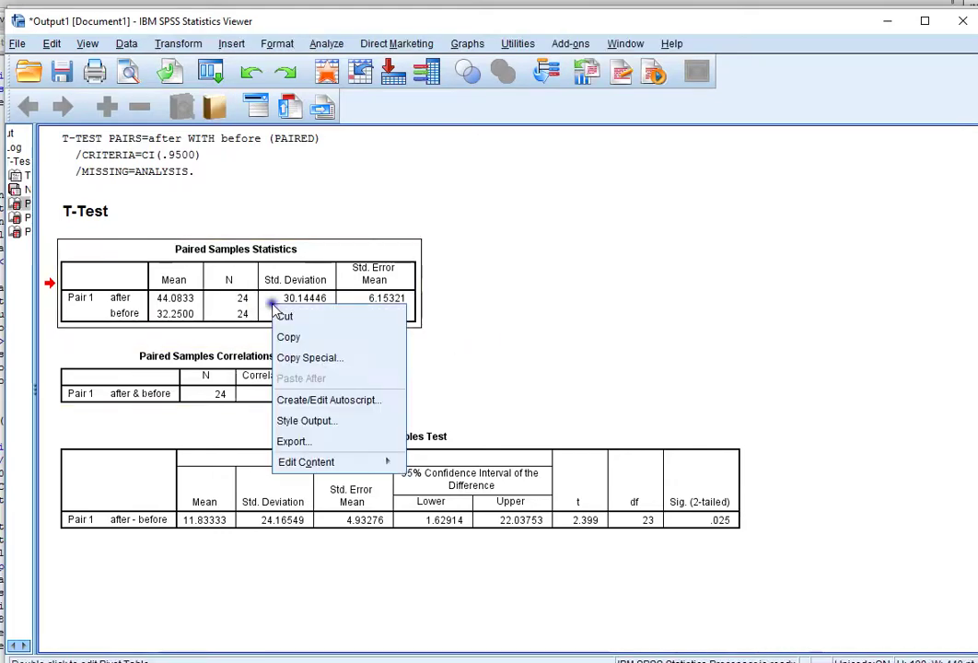
{"action": "left_click", "coordinate": [324, 359]}
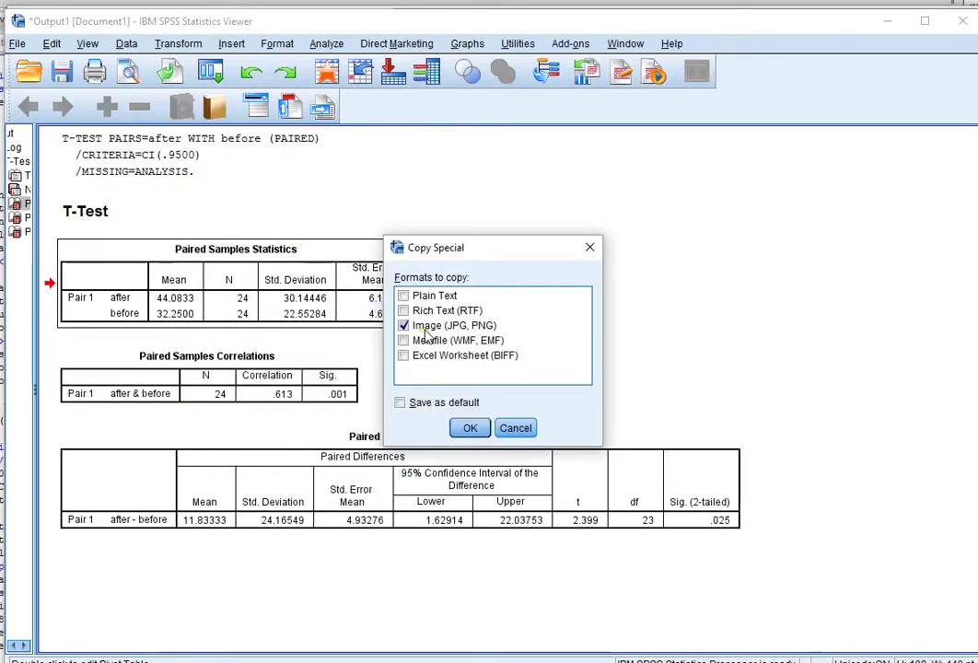
{"action": "left_click", "coordinate": [469, 429]}
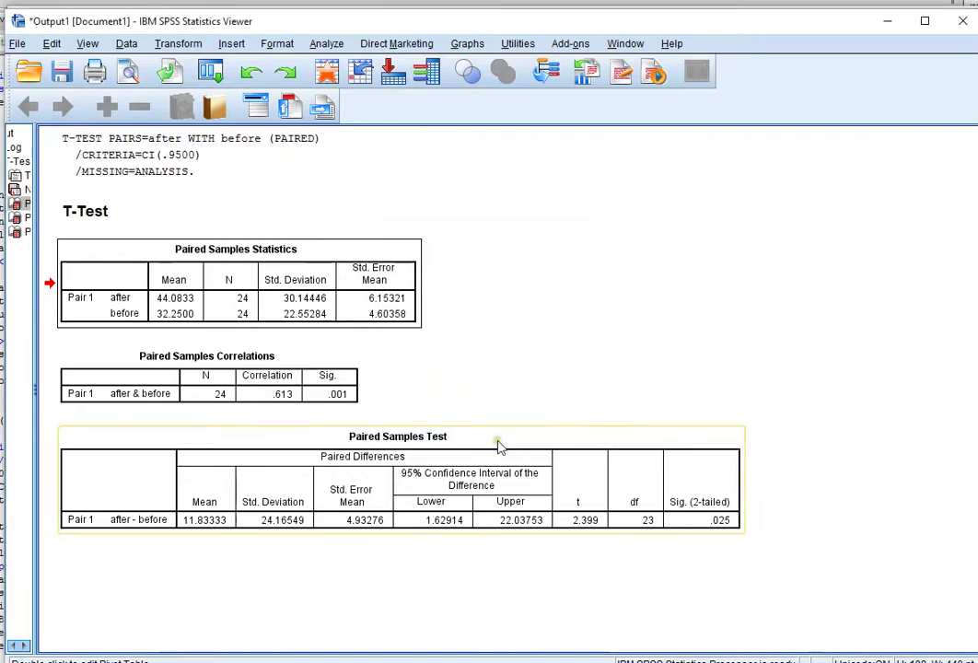
{"action": "key", "text": "alt+Tab"}
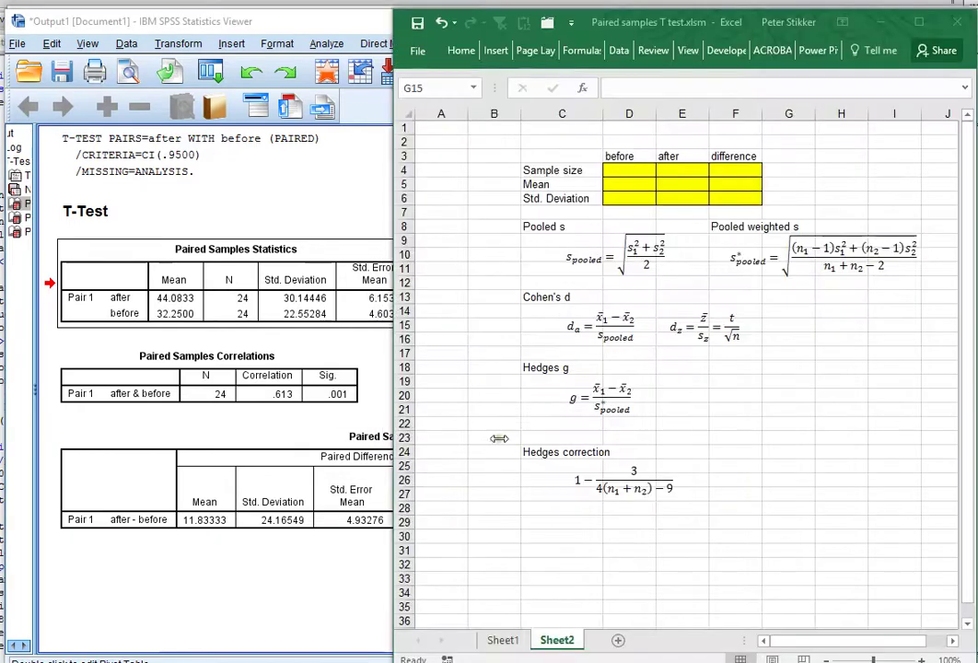
{"action": "left_click", "coordinate": [827, 155]}
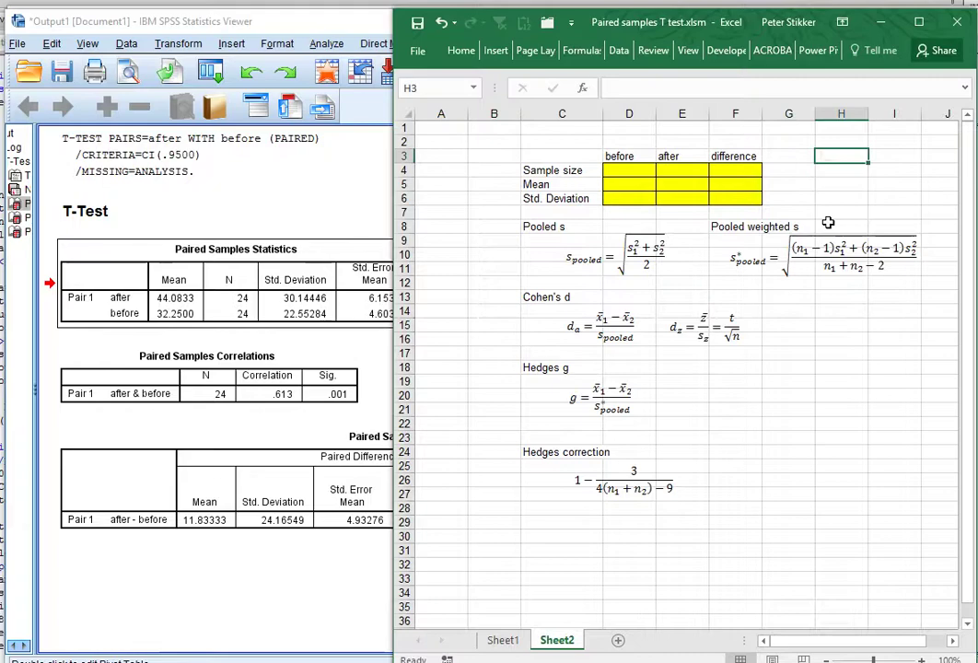
{"action": "key", "text": "ctrl+v"}
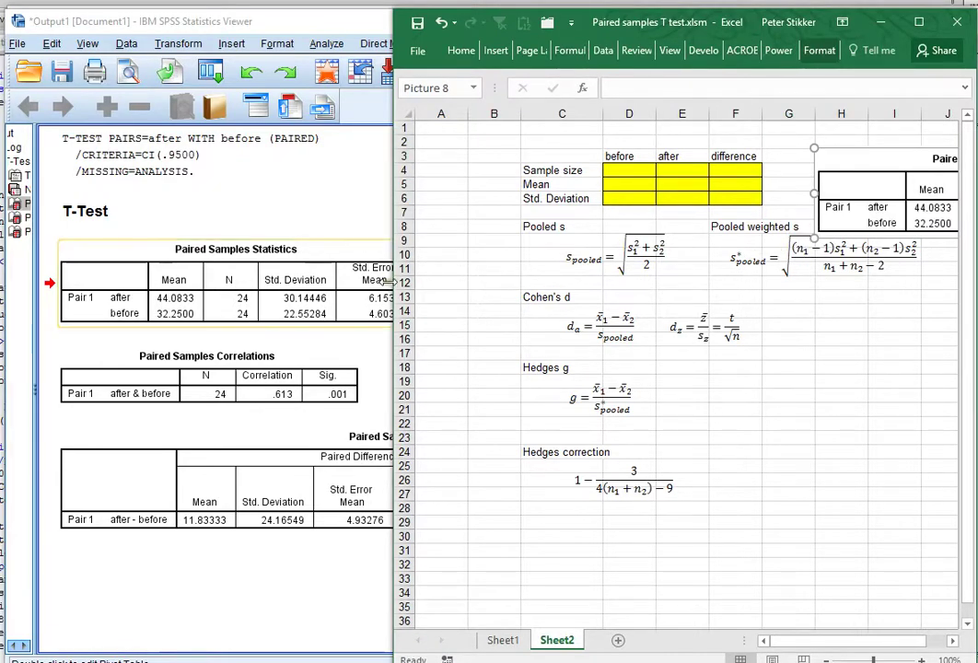
{"action": "left_click_drag", "start_coordinate": [394, 276], "coordinate": [34, 281]}
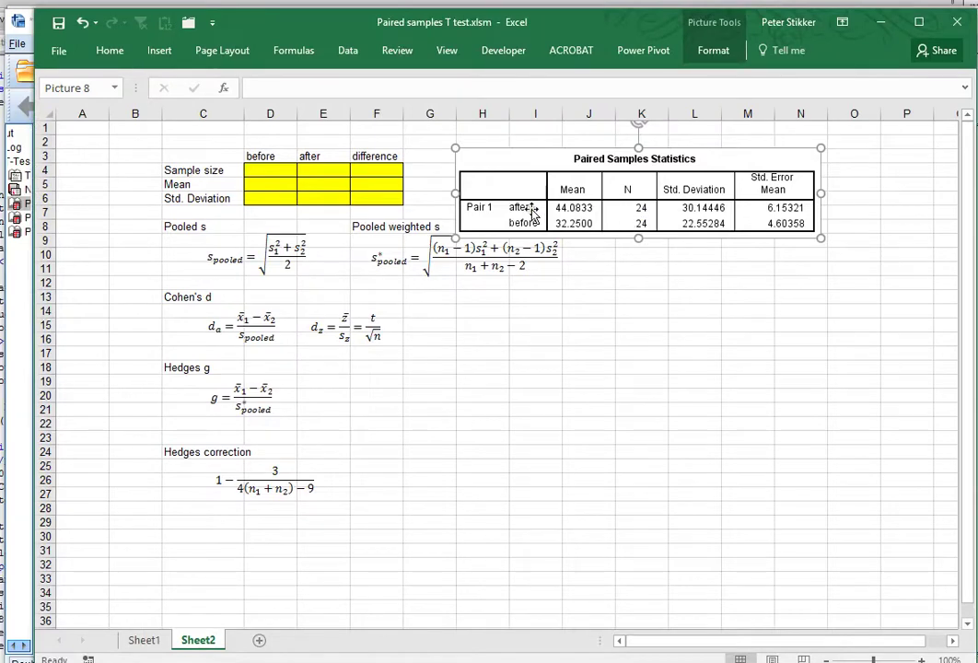
Enter 24 as the sample size for both before and after in D4 and E4
{"action": "left_click", "coordinate": [268, 175]}
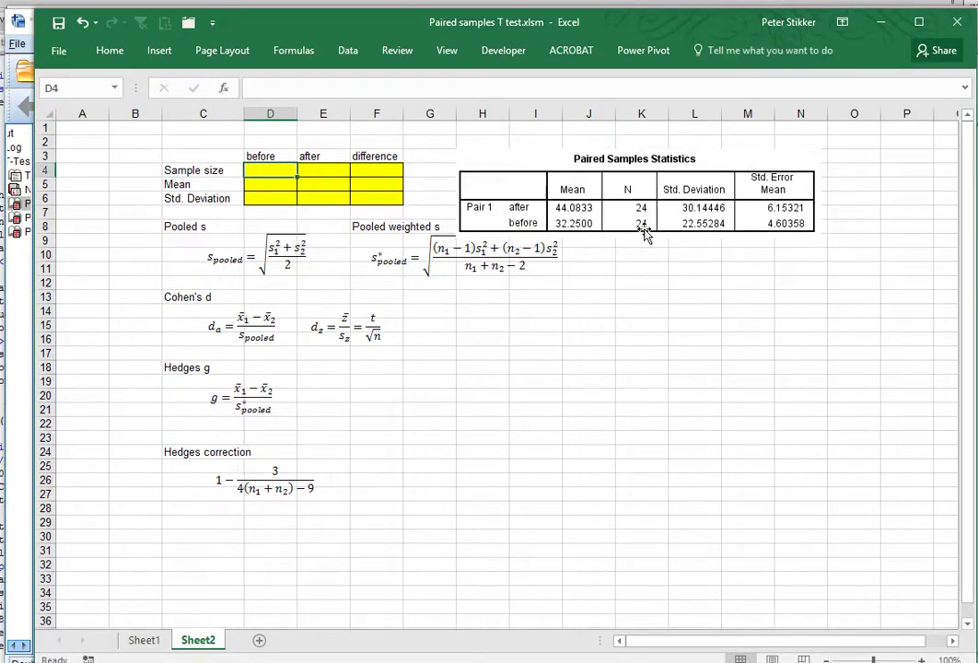
{"action": "type", "text": "24"}
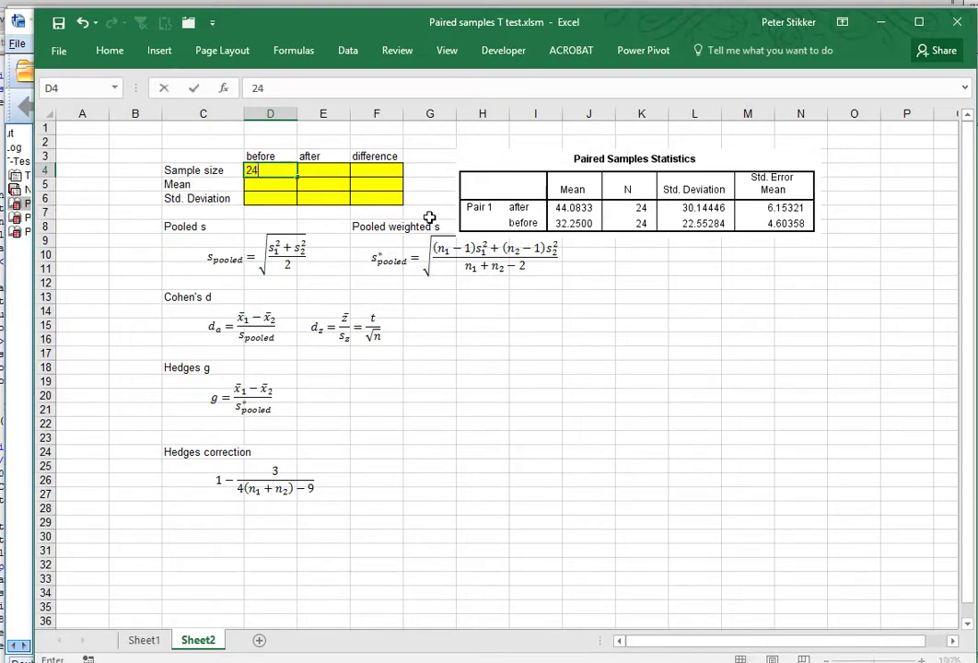
{"action": "left_click", "coordinate": [311, 168]}
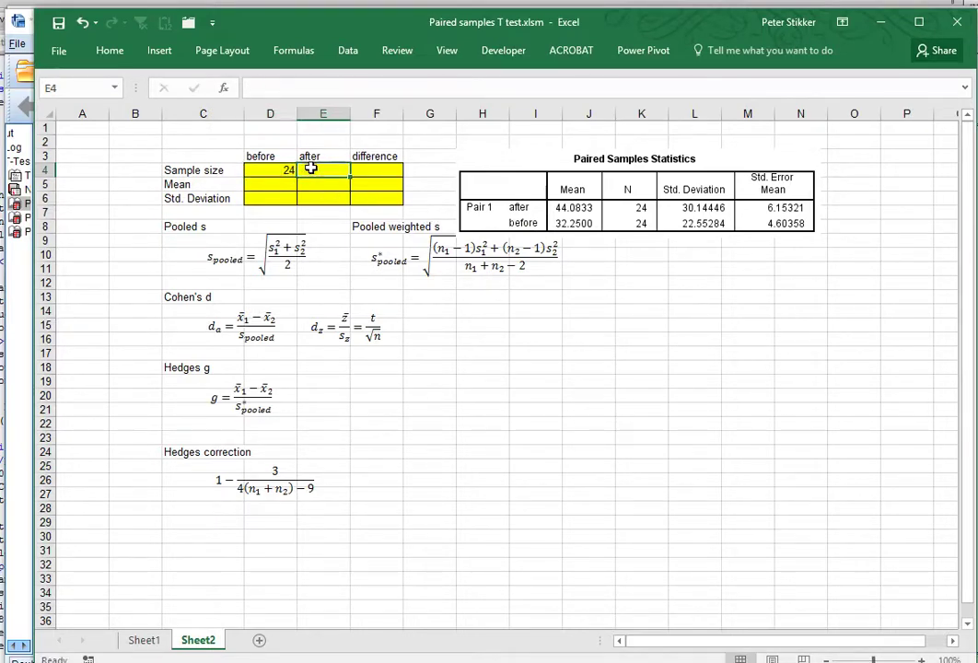
{"action": "type", "text": "24"}
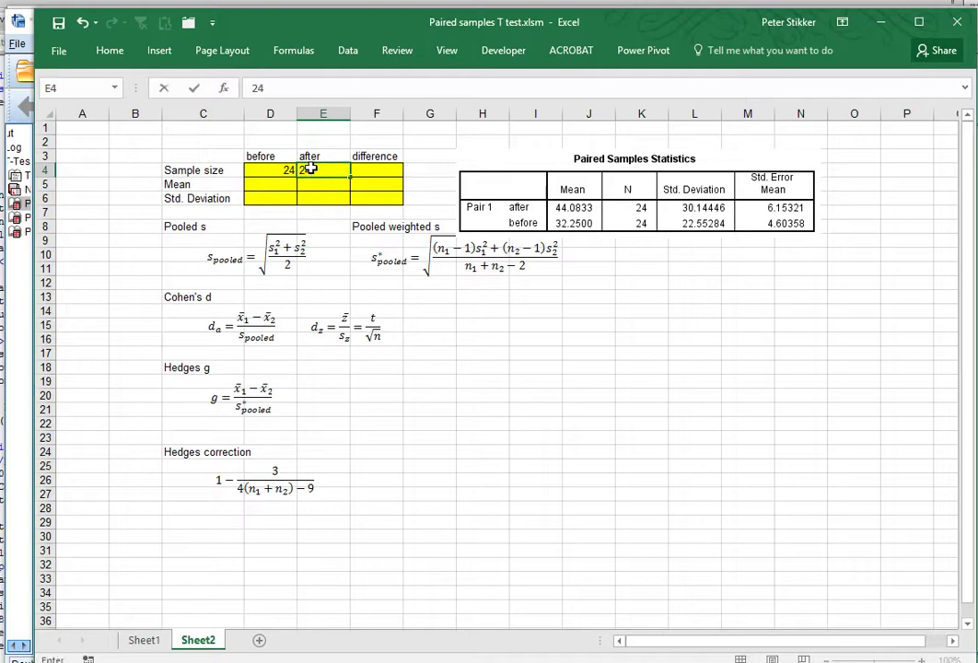
Enter the means in row 5: 32,25 for before and 44,08 for after
{"action": "left_click", "coordinate": [284, 183]}
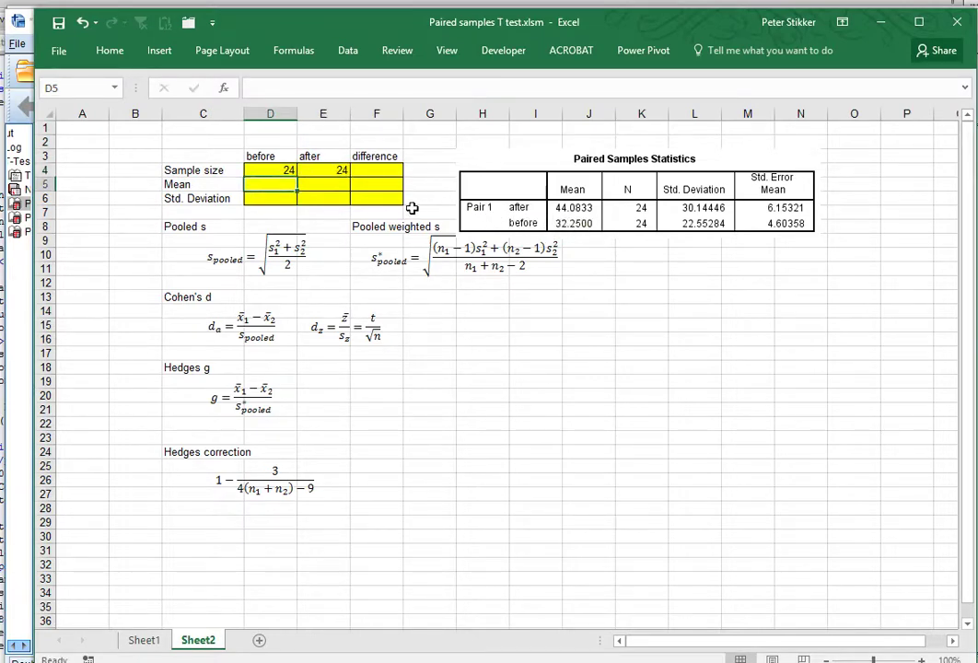
{"action": "type", "text": "32,"}
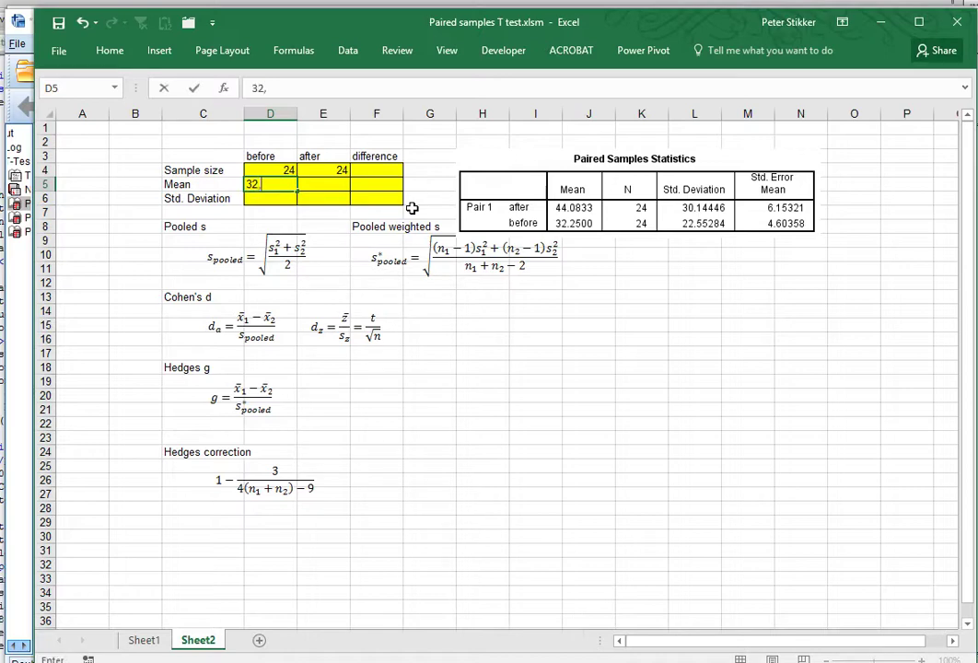
{"action": "type", "text": "25"}
{"action": "key", "text": "Tab"}
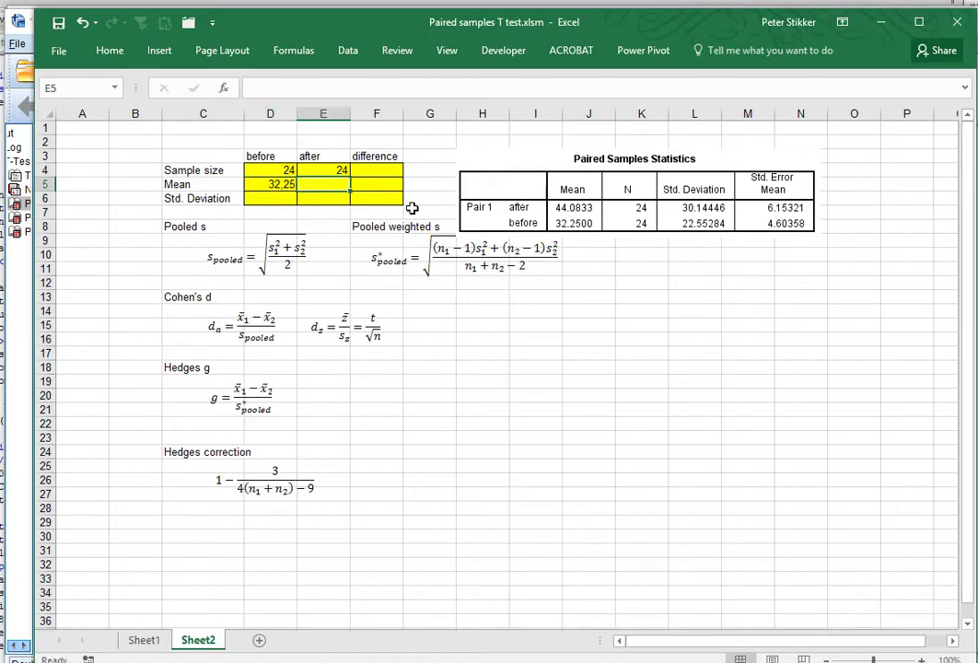
{"action": "type", "text": "44,0"}
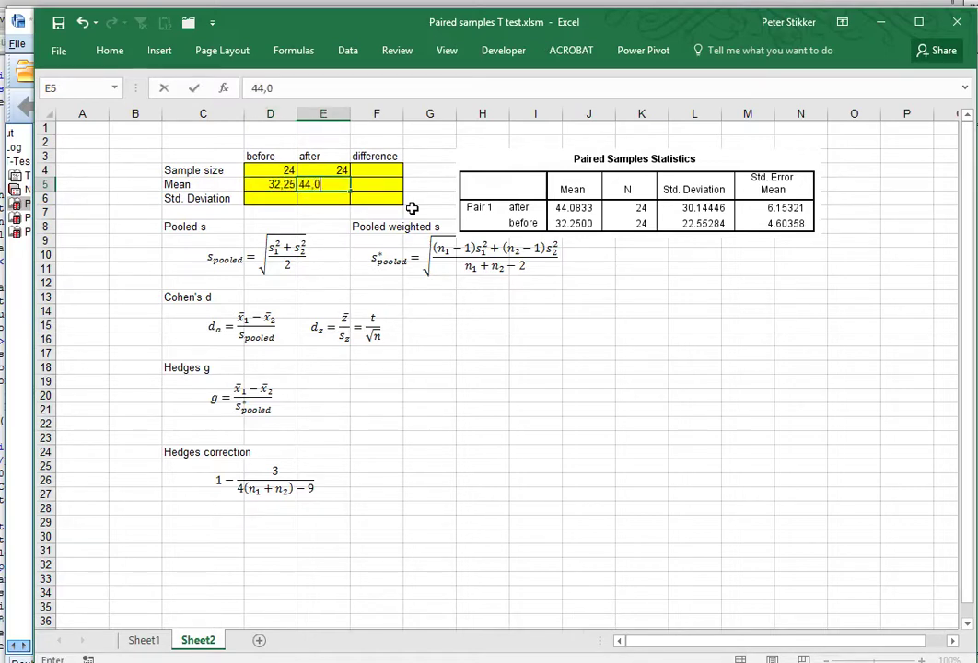
{"action": "type", "text": "8"}
{"action": "key", "text": "Return"}
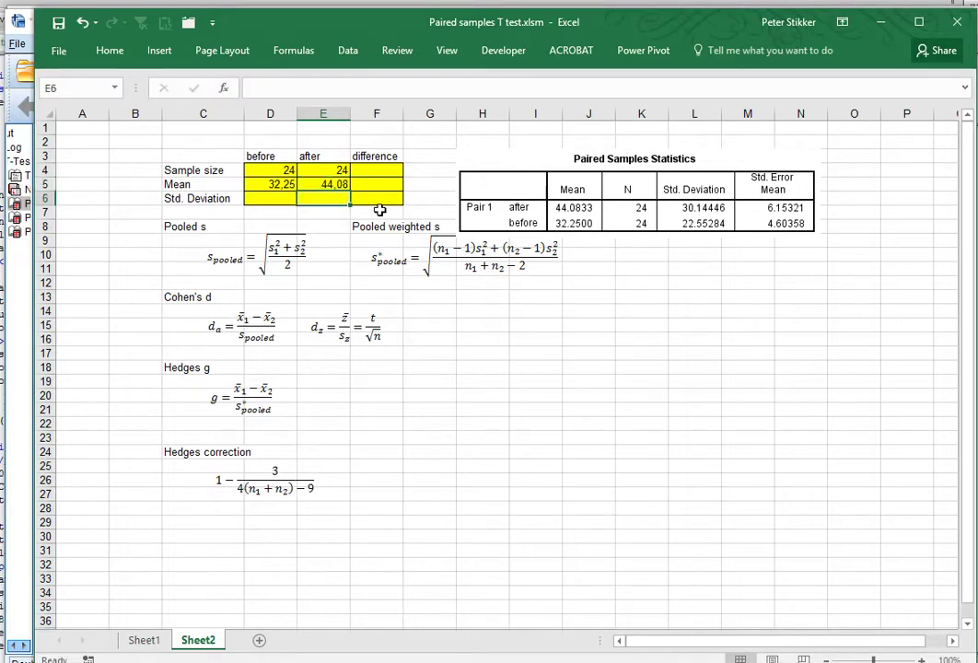
Enter 22,55284 as the standard deviation for before in D6
{"action": "left_click", "coordinate": [276, 197]}
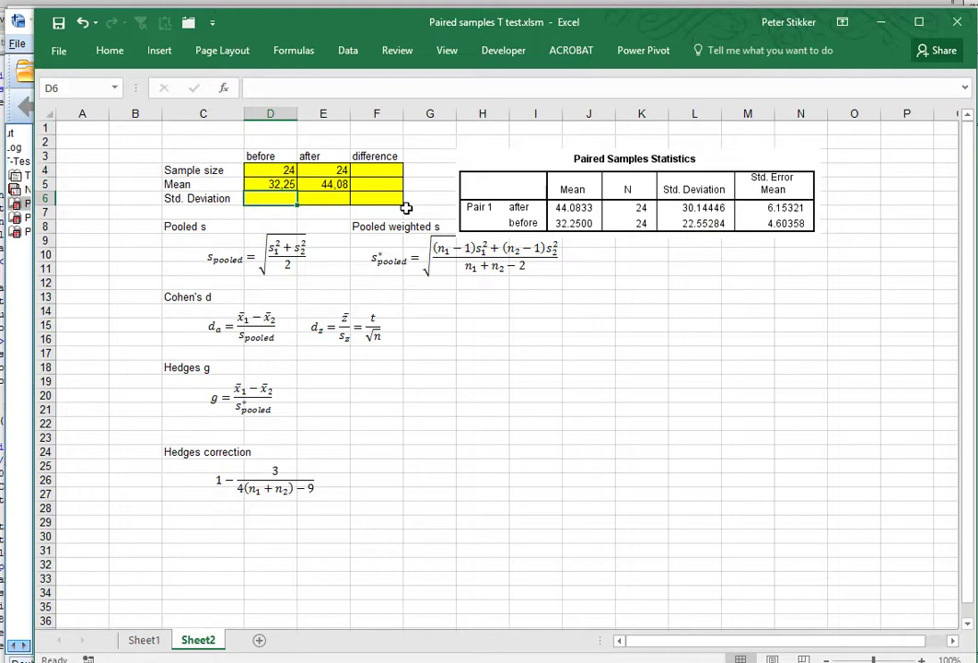
{"action": "type", "text": "22,"}
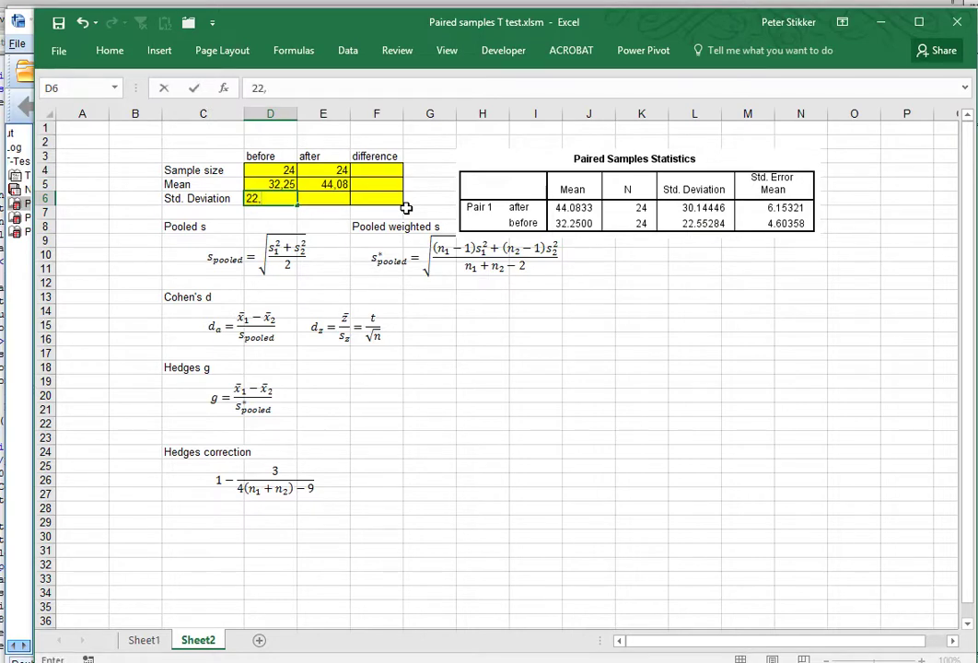
{"action": "type", "text": "55284"}
{"action": "key", "text": "Tab"}
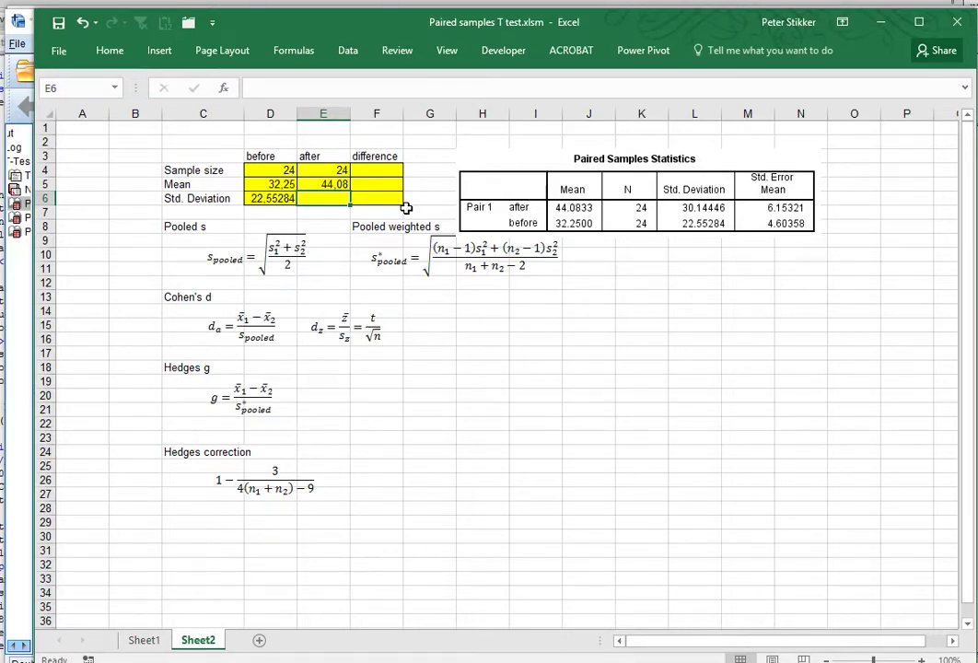
Change the after mean in E5 to 44,0833 and enter 30,14446 as the after standard deviation in E6
{"action": "left_click", "coordinate": [342, 187]}
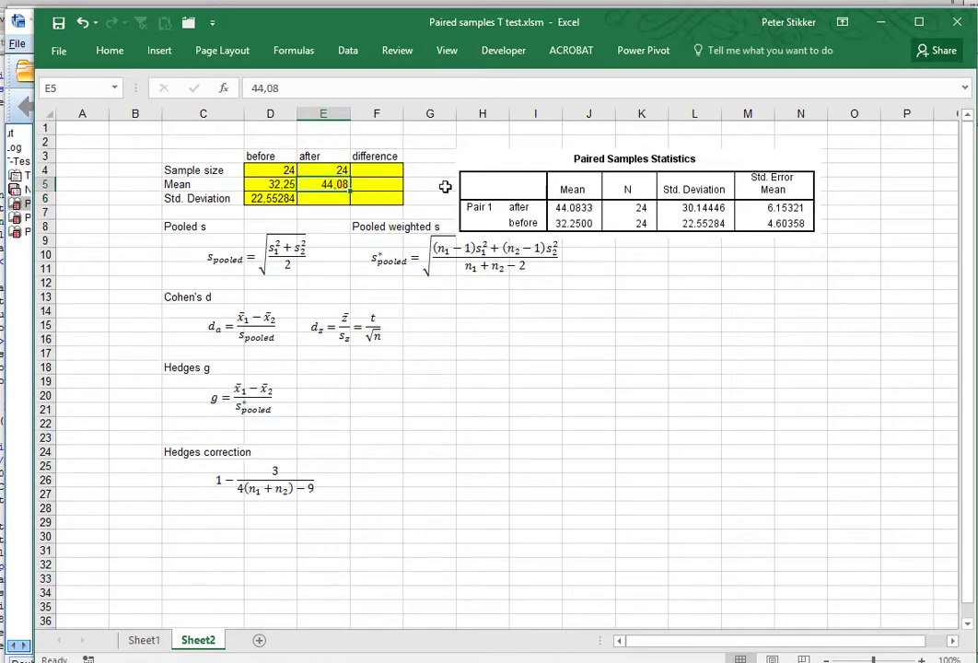
{"action": "type", "text": "44,0833"}
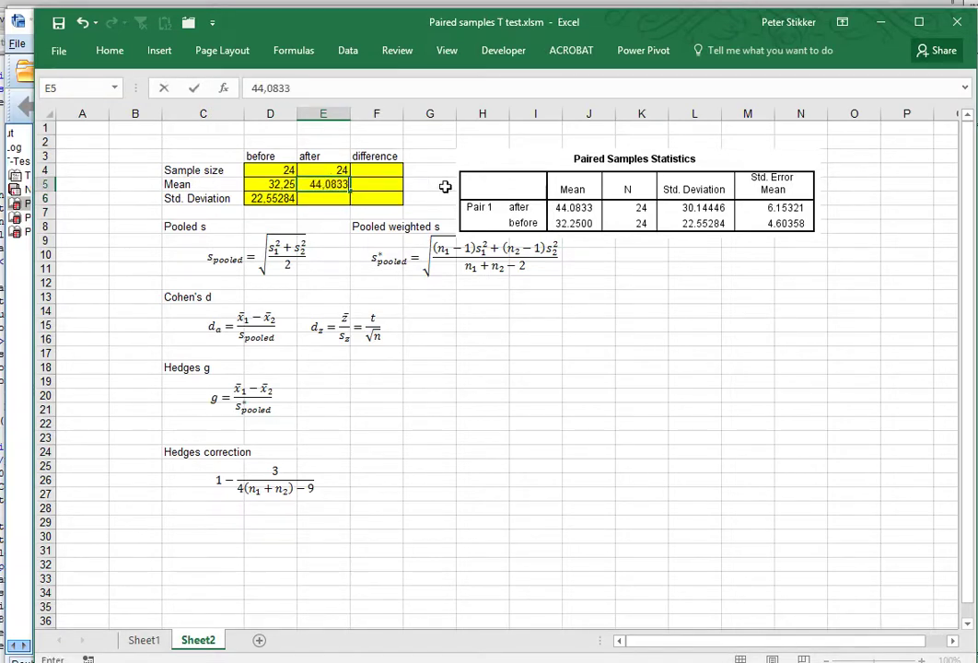
{"action": "key", "text": "Return"}
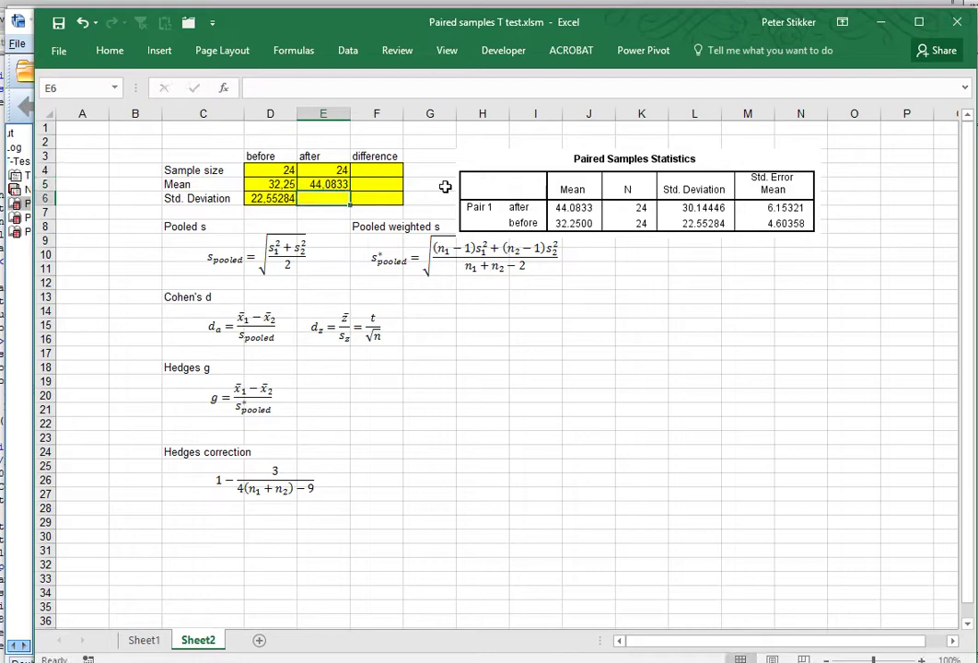
{"action": "type", "text": "30"}
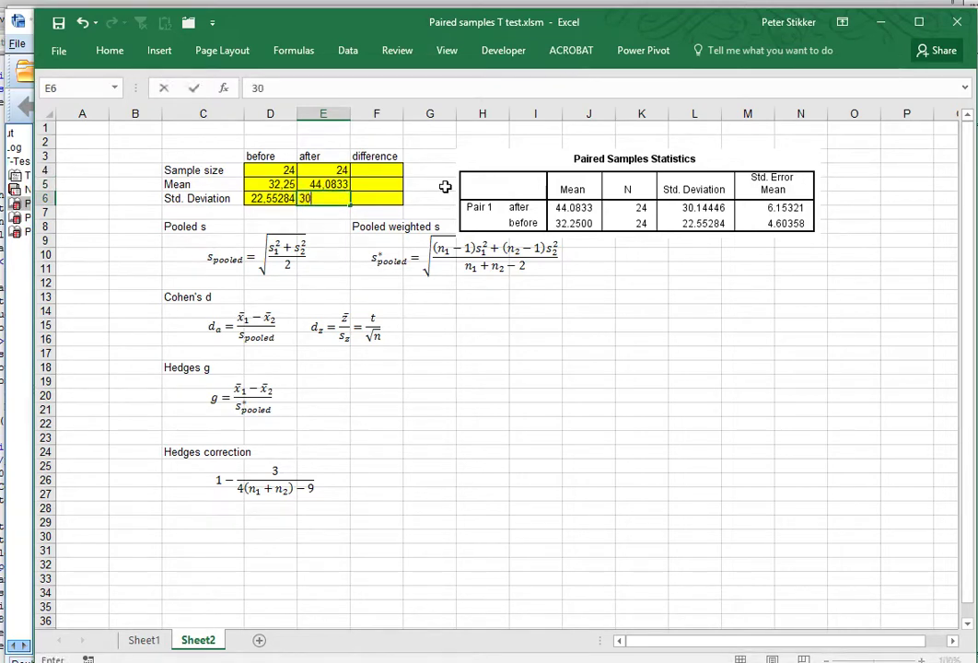
{"action": "type", "text": ",14446"}
{"action": "key", "text": "Return"}
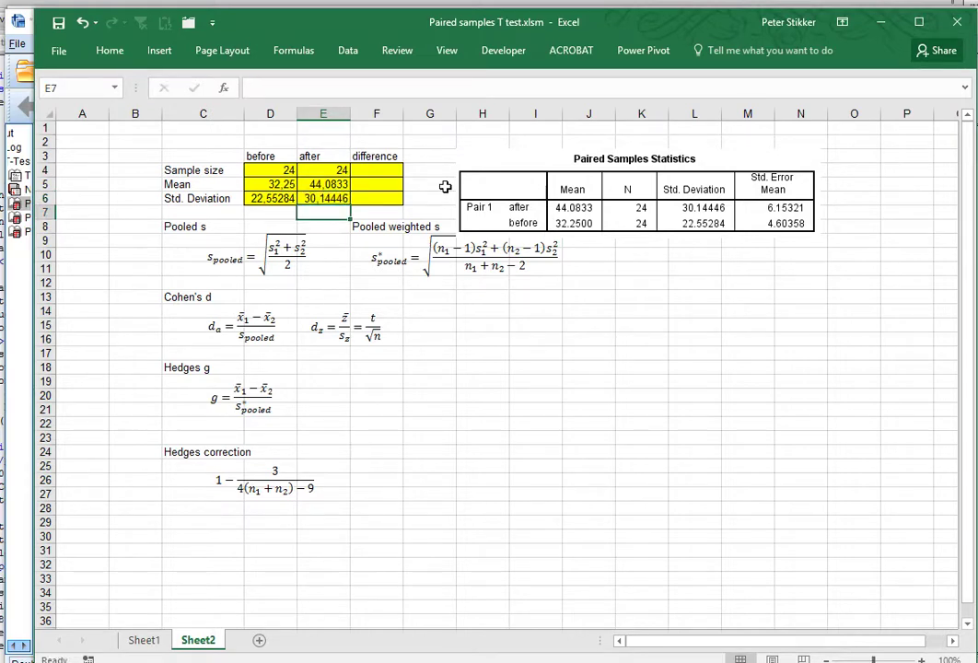
Delete the pasted statistics picture and narrow the Excel window to uncover the SPSS output
{"action": "left_click", "coordinate": [527, 195]}
{"action": "key", "text": "Delete"}
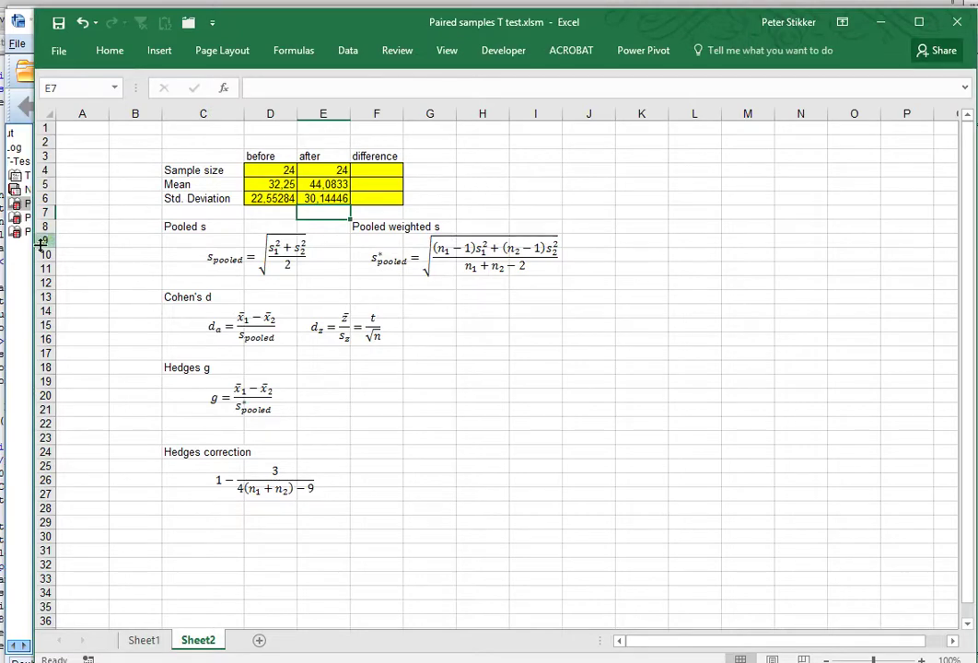
{"action": "left_click_drag", "start_coordinate": [30, 258], "coordinate": [394, 262]}
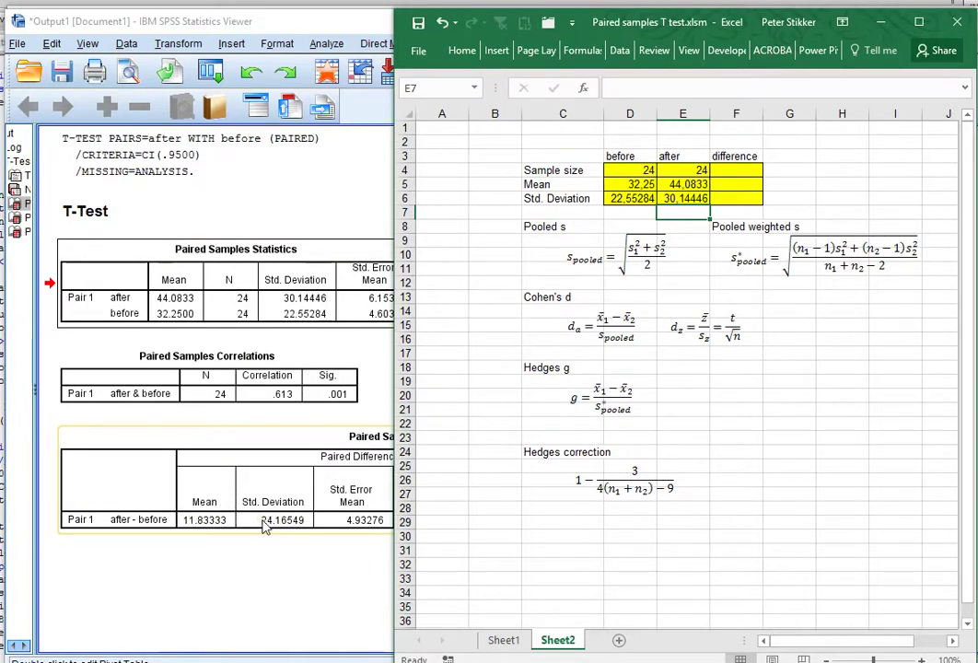
Fill the difference column in F4:F6 with sample size 24, mean 11,83333 and standard deviation 24,16549
{"action": "left_click", "coordinate": [736, 175]}
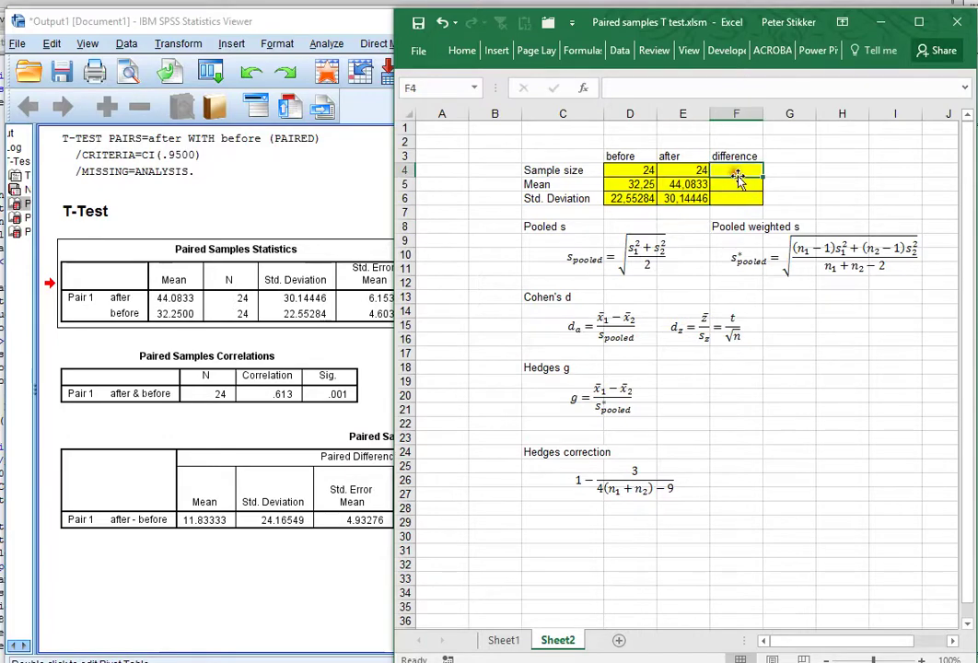
{"action": "type", "text": "24"}
{"action": "key", "text": "Return"}
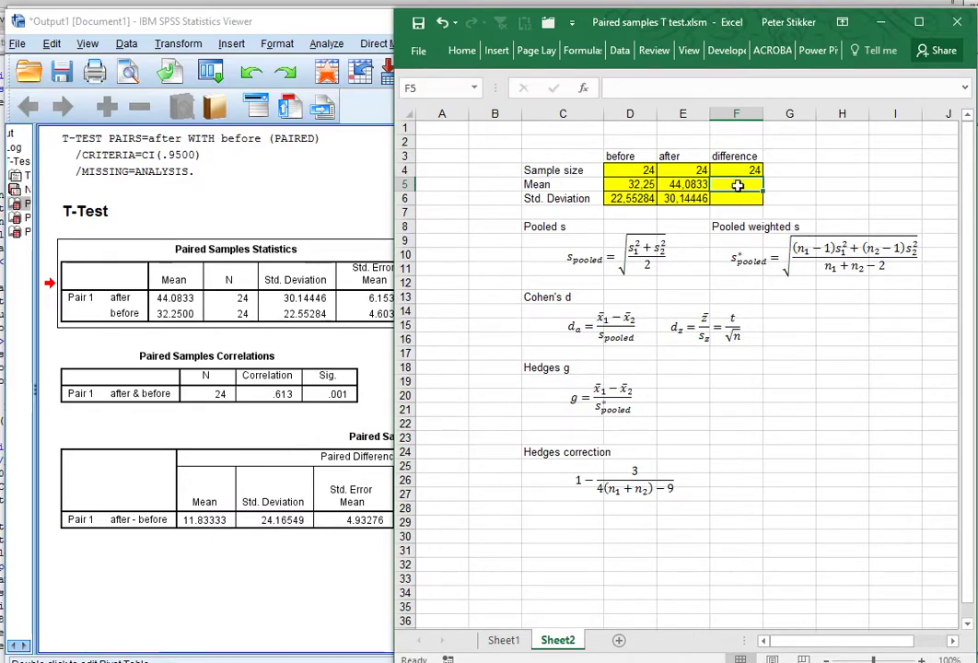
{"action": "type", "text": "11,83"}
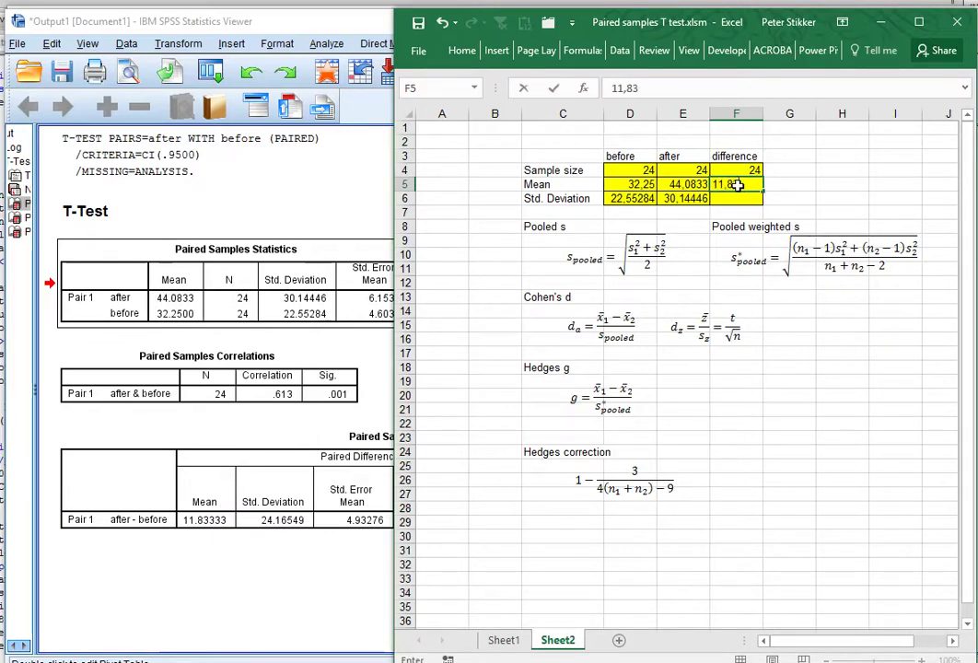
{"action": "type", "text": "333"}
{"action": "key", "text": "Return"}
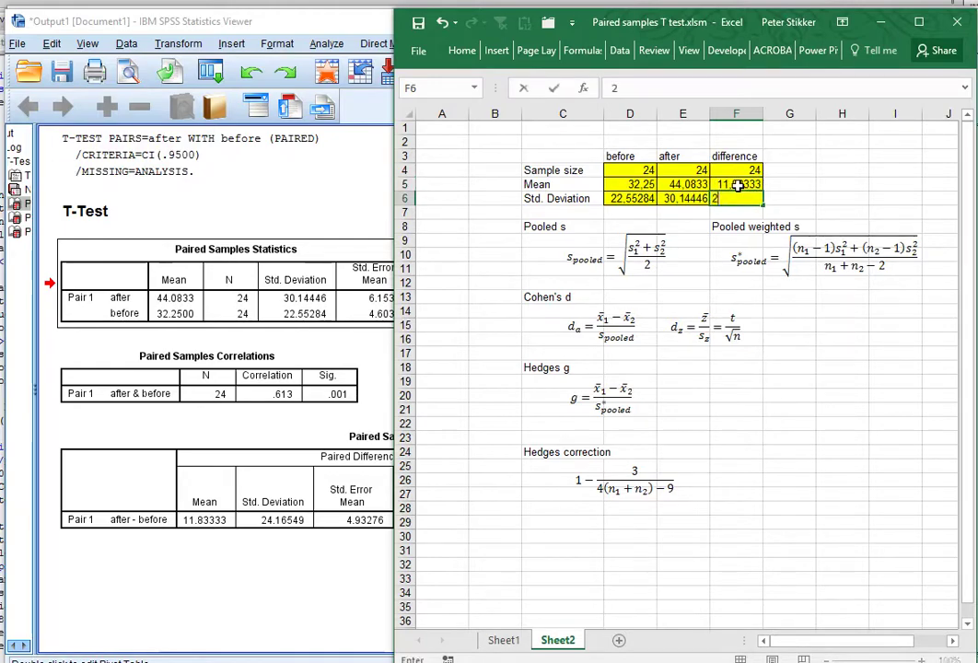
{"action": "type", "text": "24,16549"}
{"action": "key", "text": "Return"}
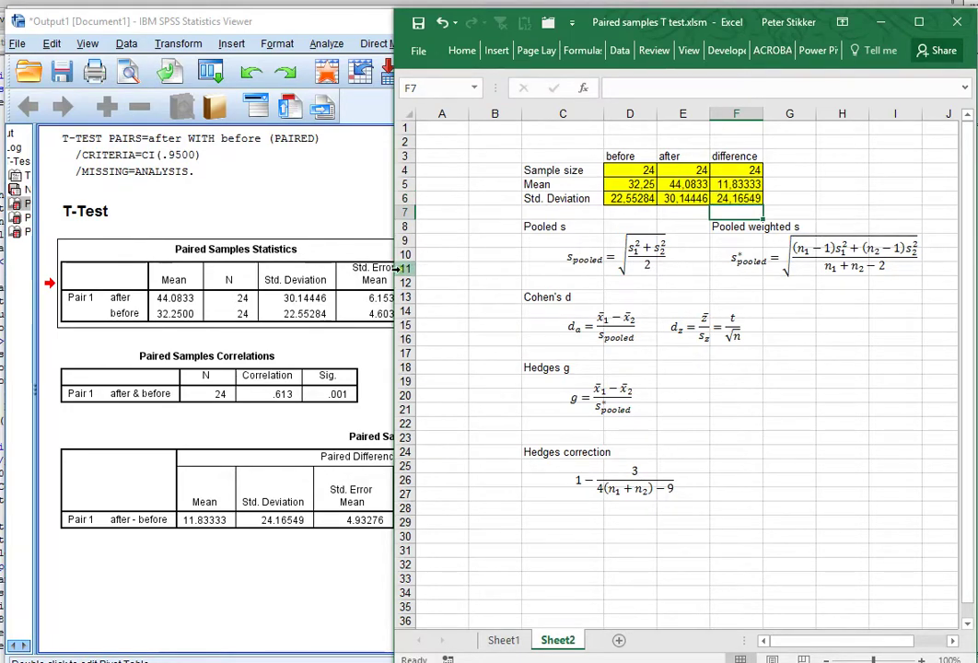
Widen the Excel window to show the whole sheet and examine the Pooled s and Pooled weighted s formulas alongside the sample sizes
{"action": "left_click_drag", "start_coordinate": [394, 268], "coordinate": [14, 267]}
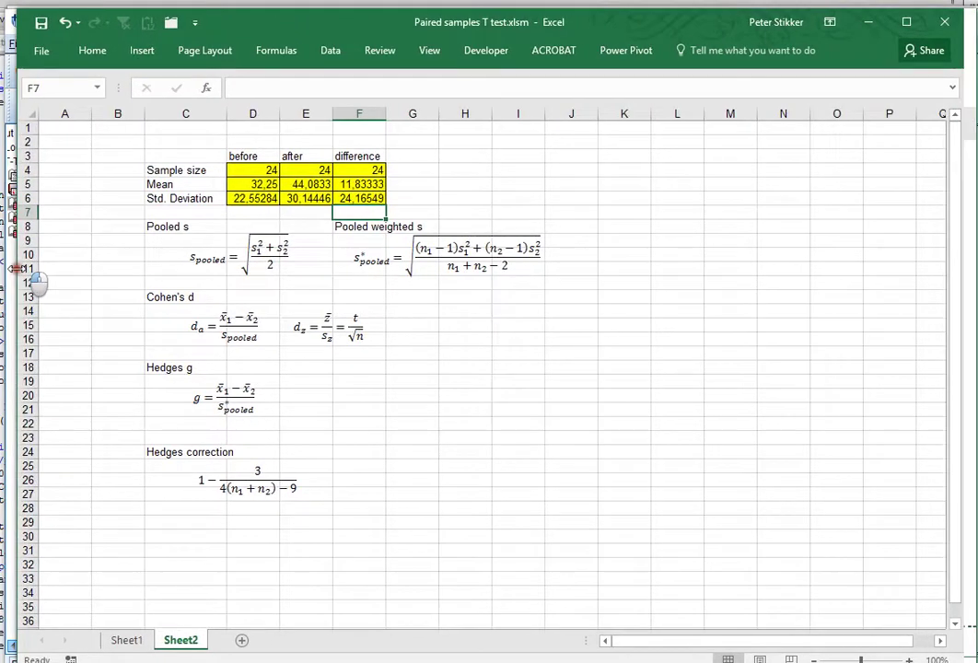
{"action": "left_click", "coordinate": [185, 229]}
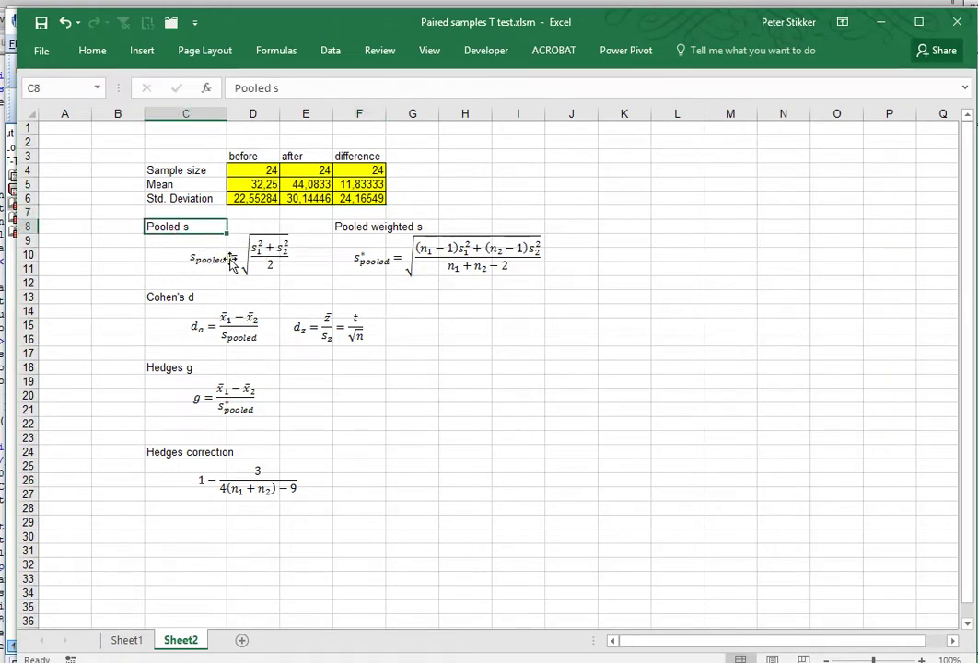
{"action": "left_click", "coordinate": [354, 252]}
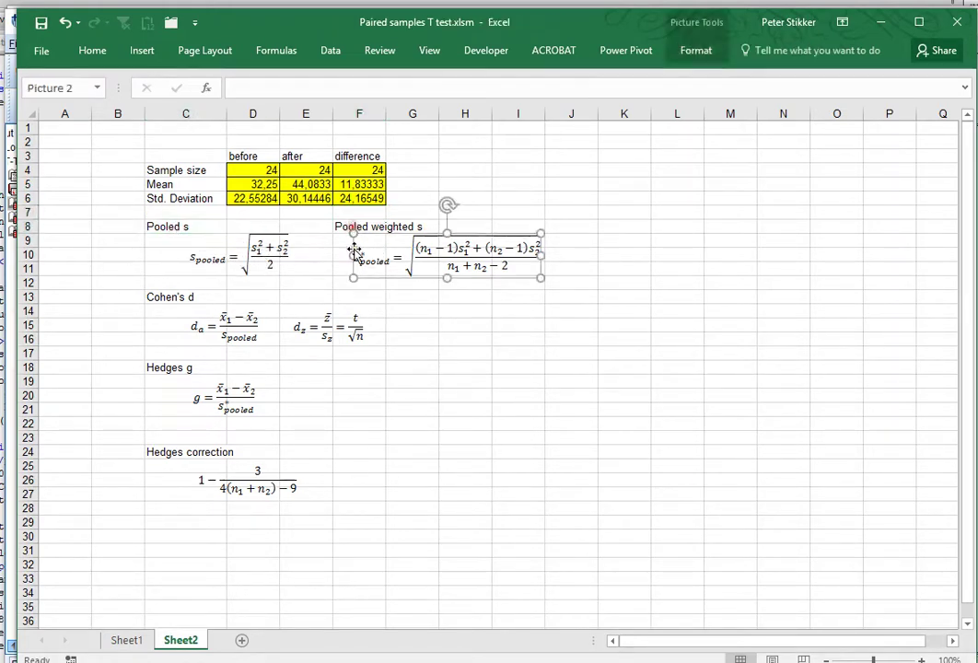
{"action": "left_click", "coordinate": [338, 226]}
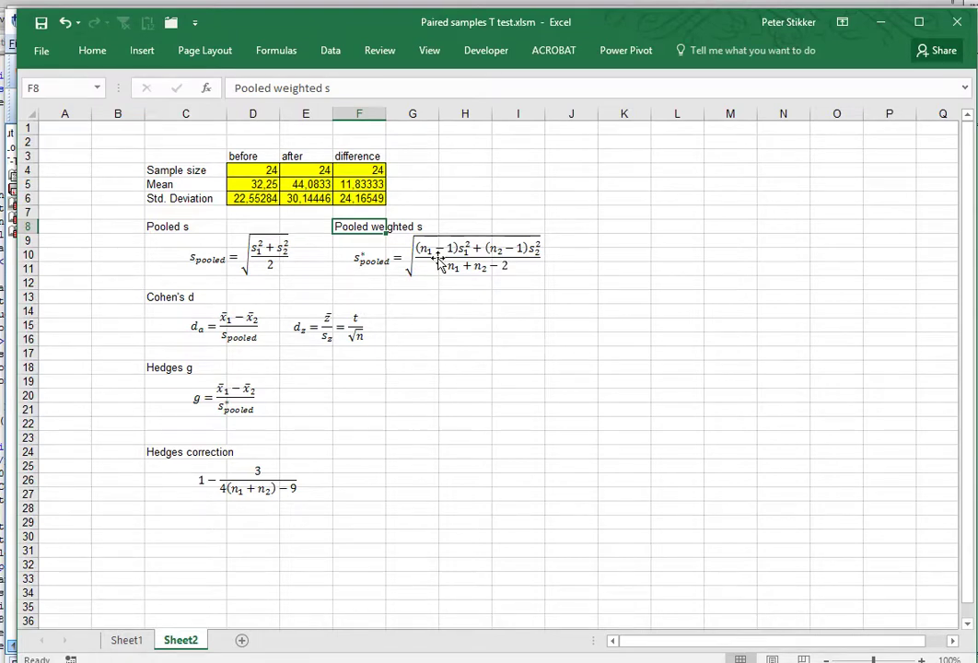
{"action": "left_click", "coordinate": [258, 170]}
{"action": "left_click", "coordinate": [304, 172]}
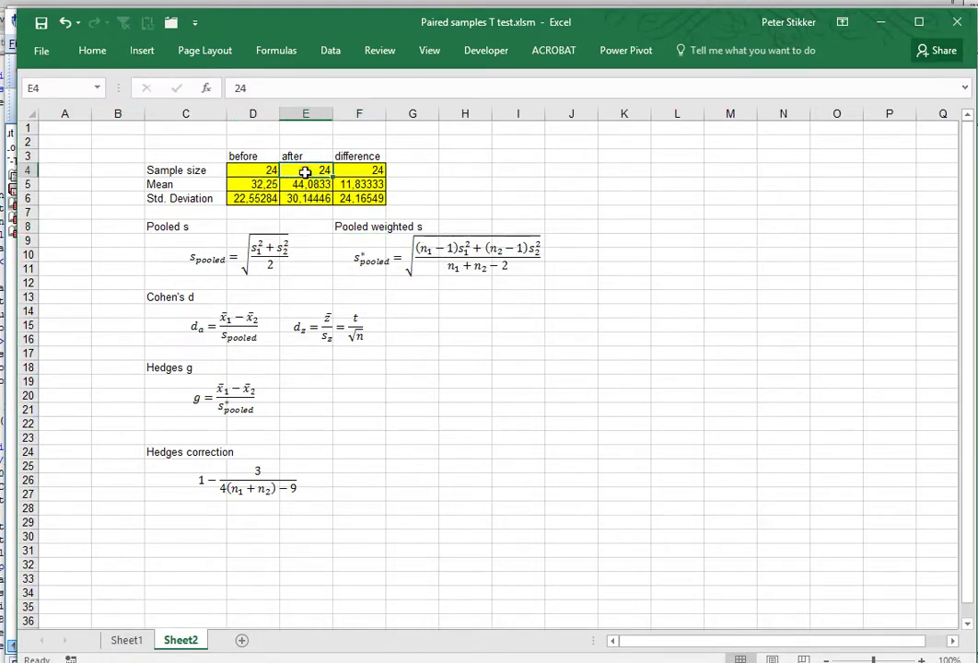
{"action": "left_click", "coordinate": [237, 250]}
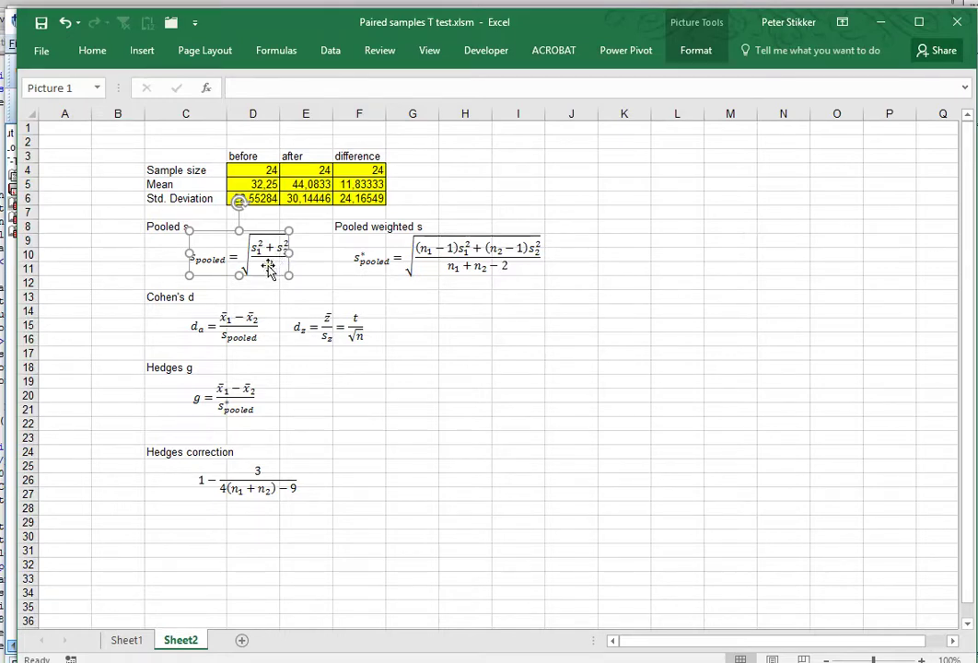
Insert a row below the Std. Deviation row and label it Variance in C7
{"action": "left_click", "coordinate": [184, 213]}
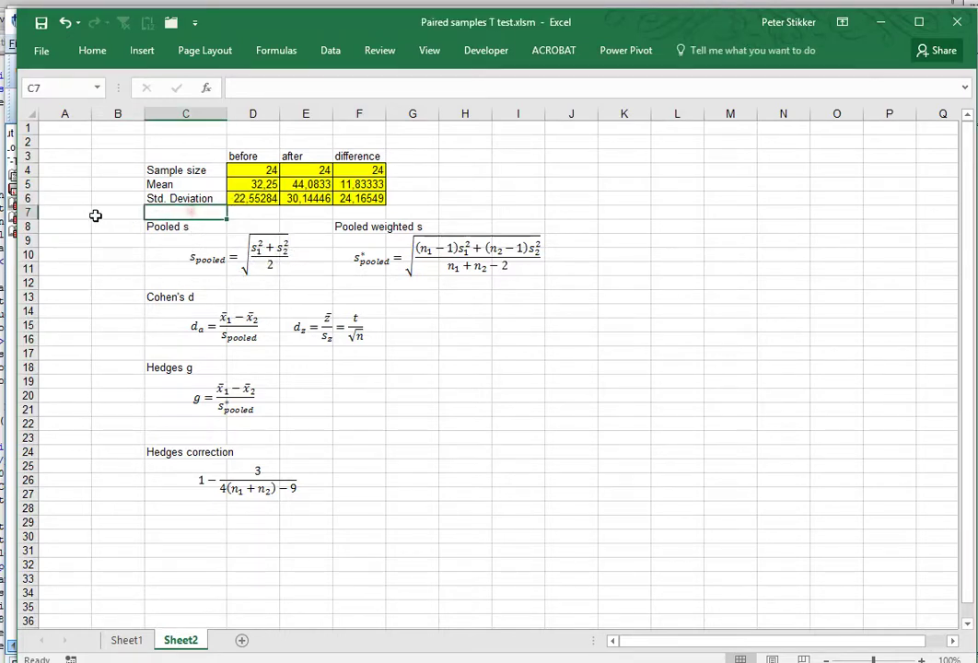
{"action": "left_click", "coordinate": [27, 213]}
{"action": "right_click", "coordinate": [28, 212]}
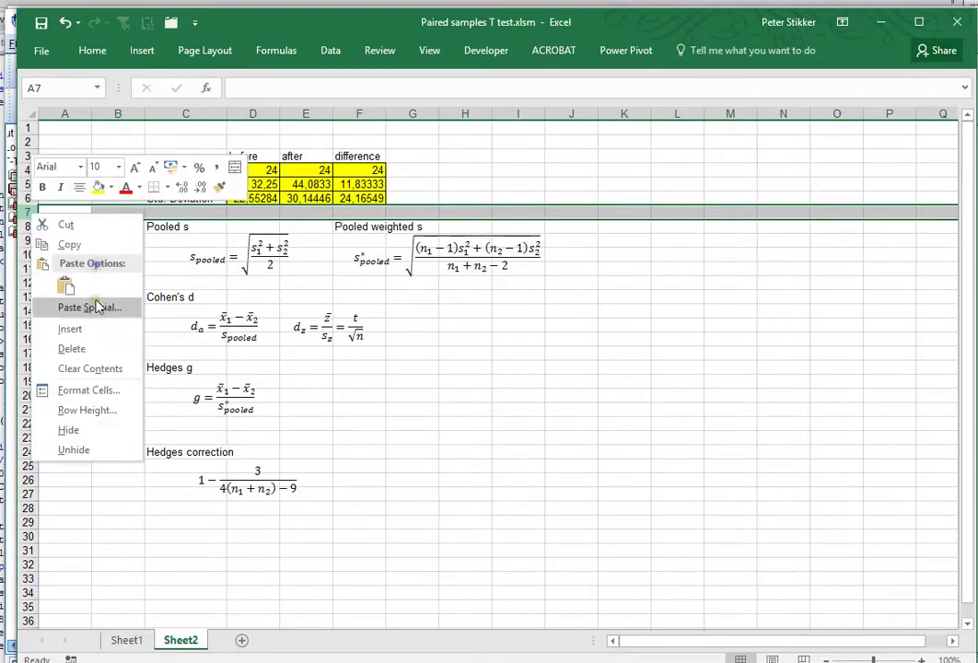
{"action": "left_click", "coordinate": [90, 329]}
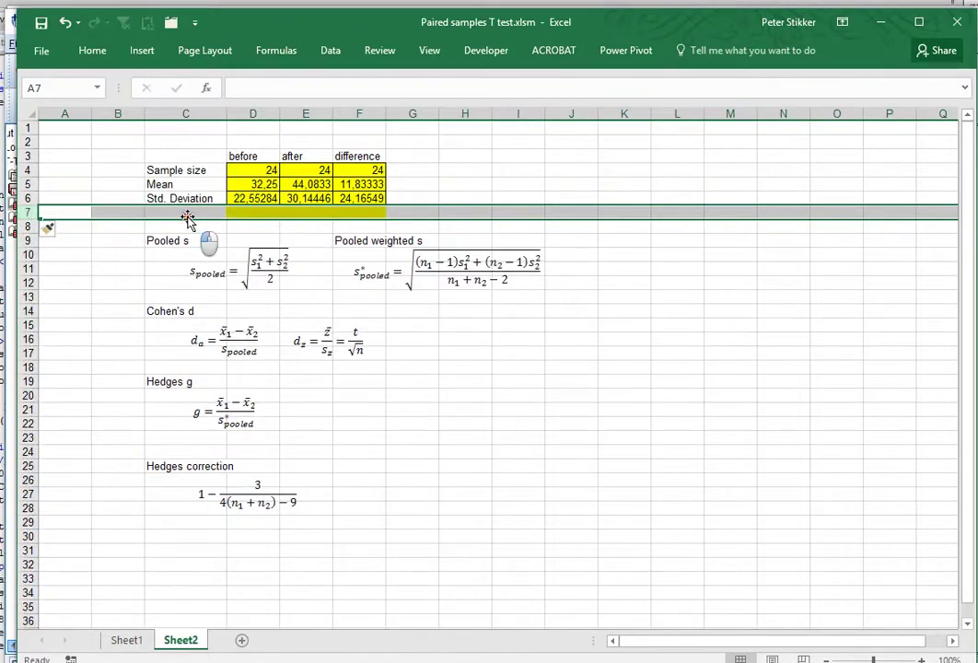
{"action": "left_click", "coordinate": [191, 213]}
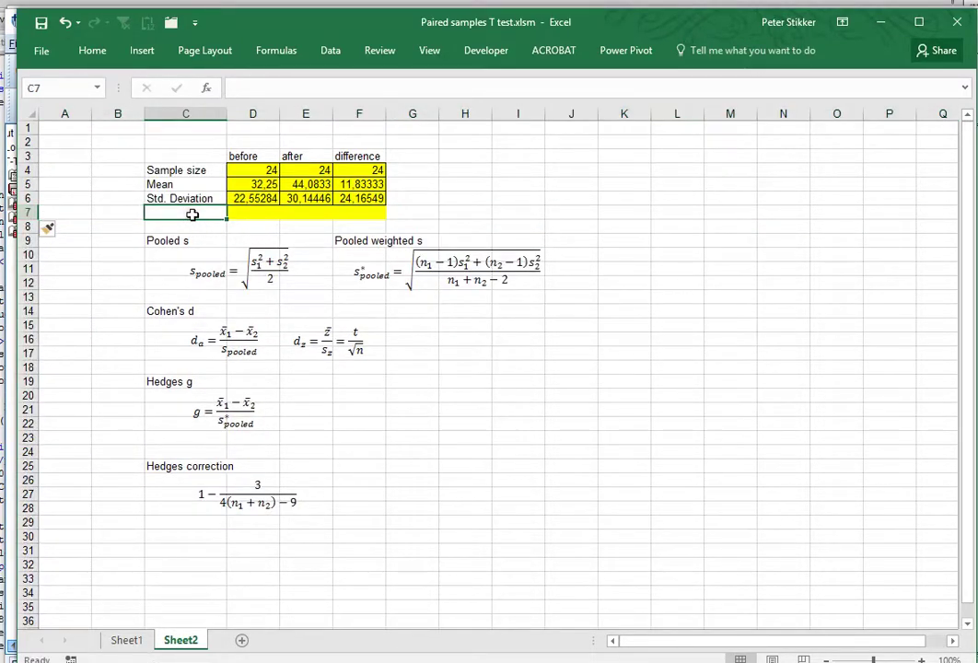
{"action": "type", "text": "Va"}
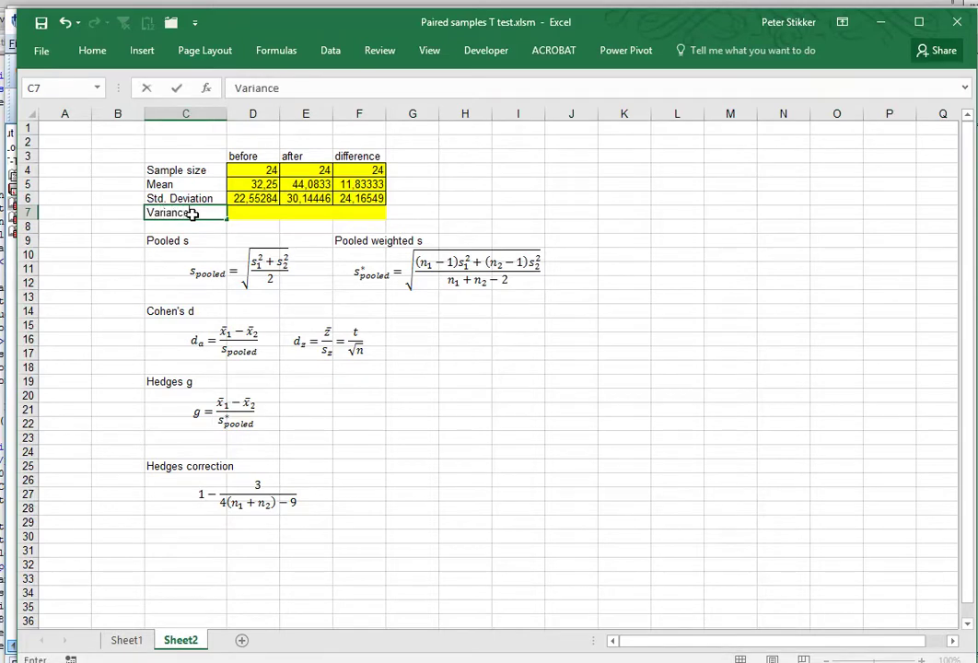
{"action": "type", "text": "riance"}
{"action": "key", "text": "Tab"}
Calculate the before variance in D7 with the formula =D6^2
{"action": "type", "text": "="}
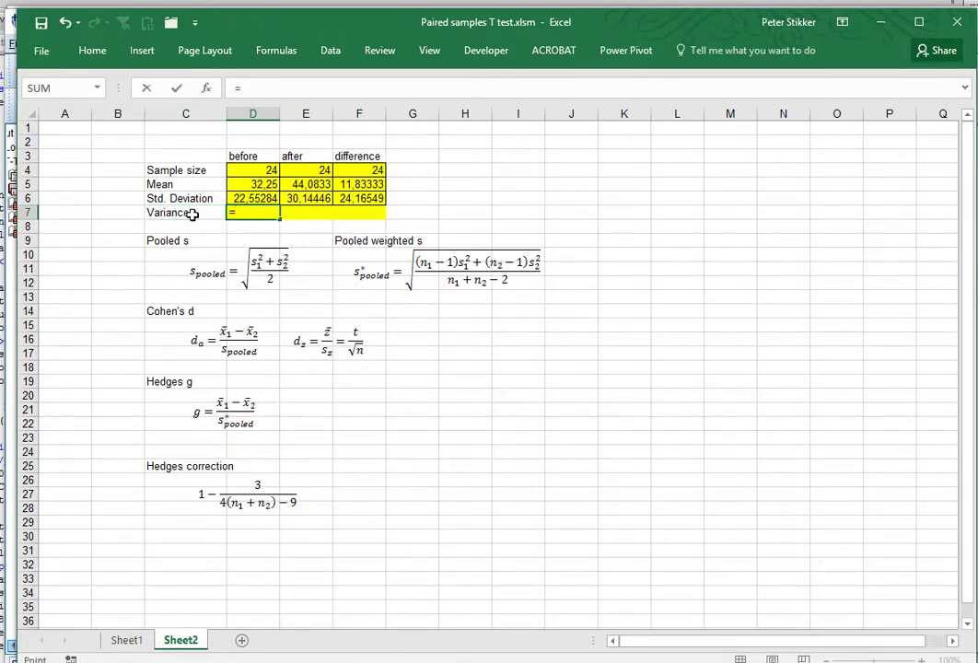
{"action": "key", "text": "Up"}
{"action": "type", "text": "^2"}
{"action": "key", "text": "Return"}
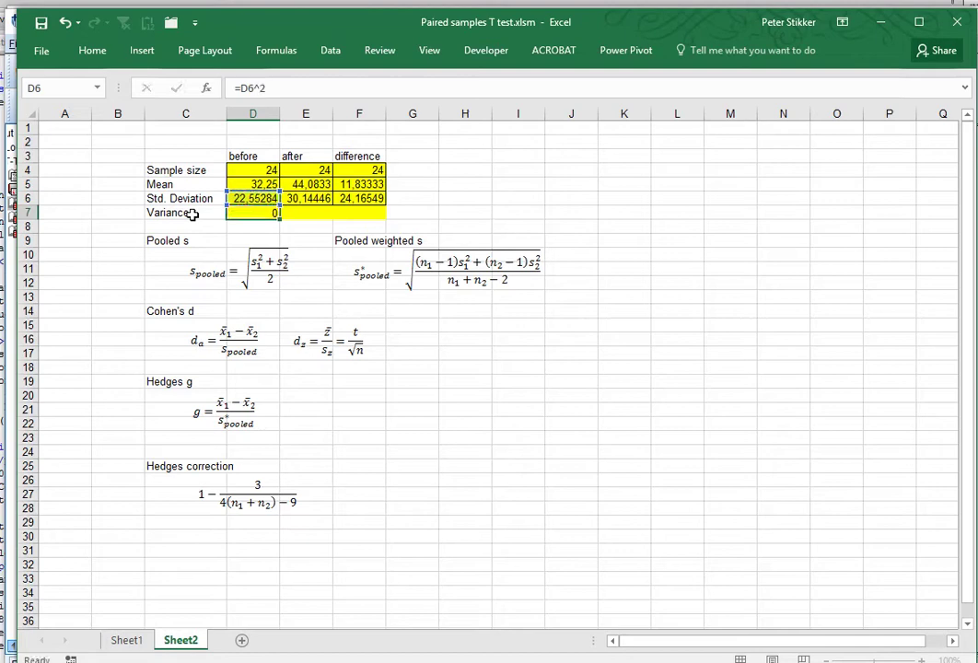
Copy the variance formula from D7 to E7:F7 for the after and difference columns
{"action": "left_click", "coordinate": [192, 214]}
{"action": "key", "text": "Right"}
{"action": "key", "text": "ctrl+c"}
{"action": "key", "text": "shift+Right"}
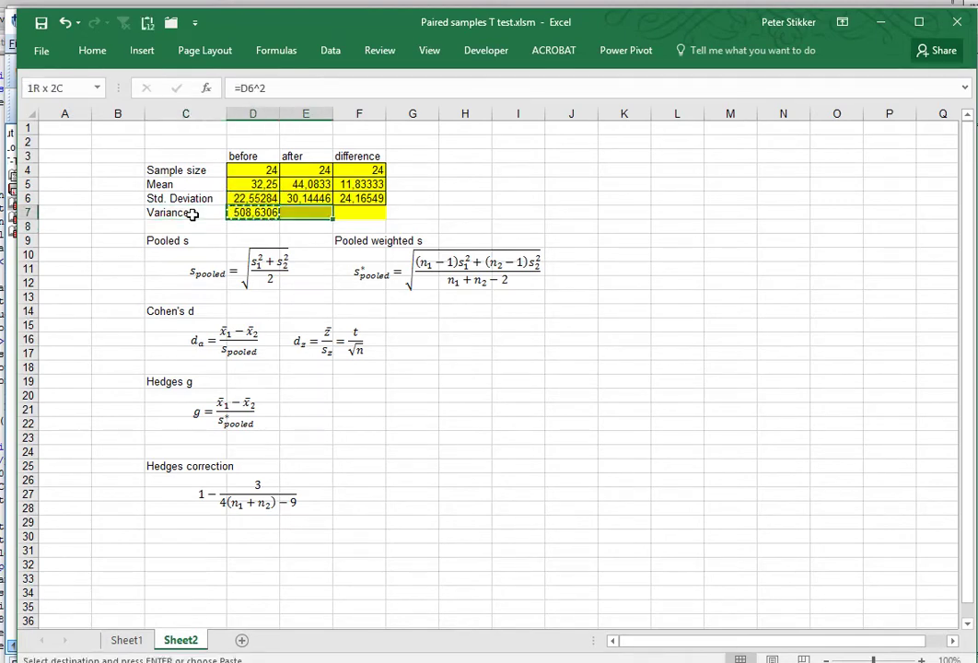
{"action": "key", "text": "shift+Left"}
{"action": "key", "text": "Right"}
{"action": "key", "text": "Right"}
{"action": "key", "text": "shift+Left"}
{"action": "key", "text": "ctrl+v"}
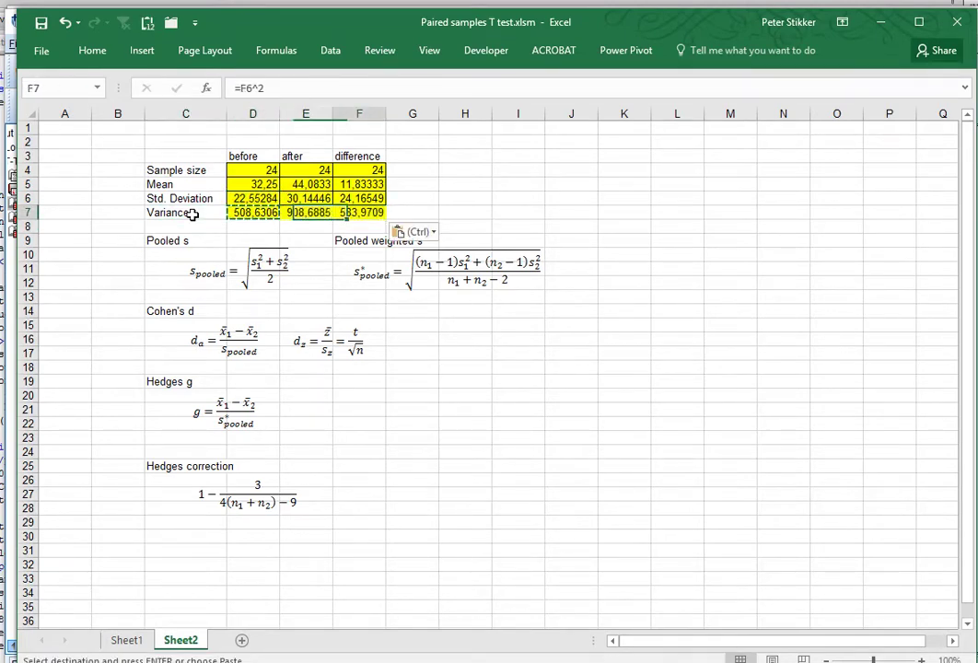
{"action": "key", "text": "Right"}
{"action": "key", "text": "Right"}
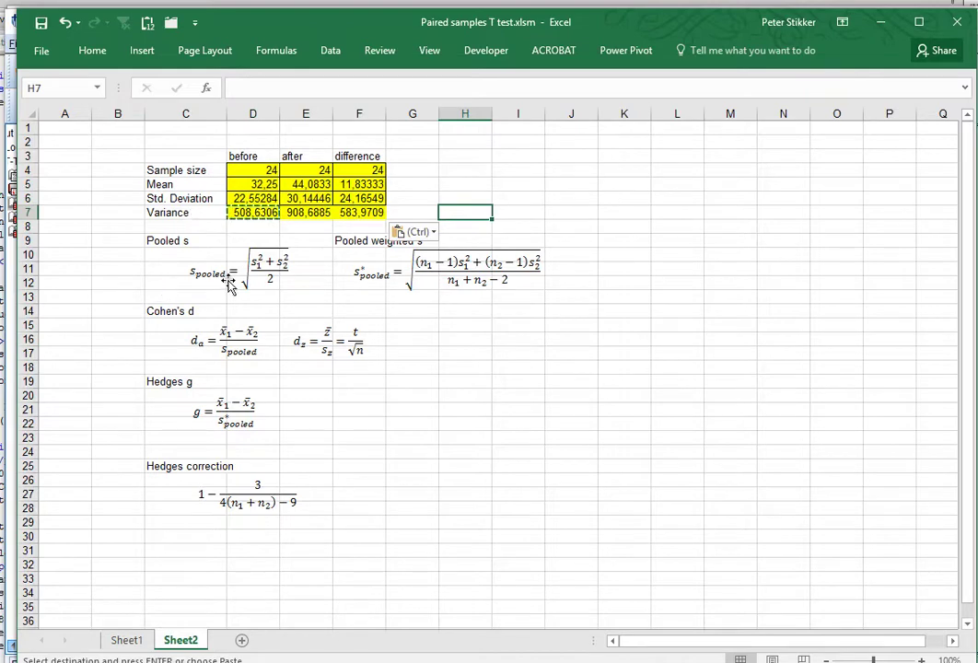
Enter the label "S pooled" in K10, beside the pooled formulas
{"action": "left_click", "coordinate": [628, 260]}
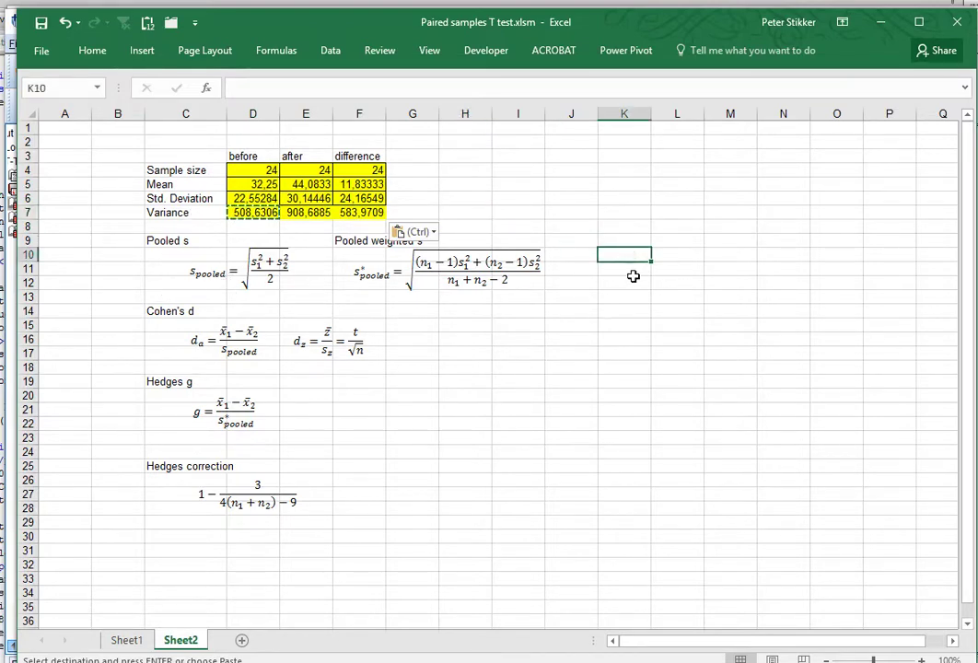
{"action": "type", "text": "S pooled"}
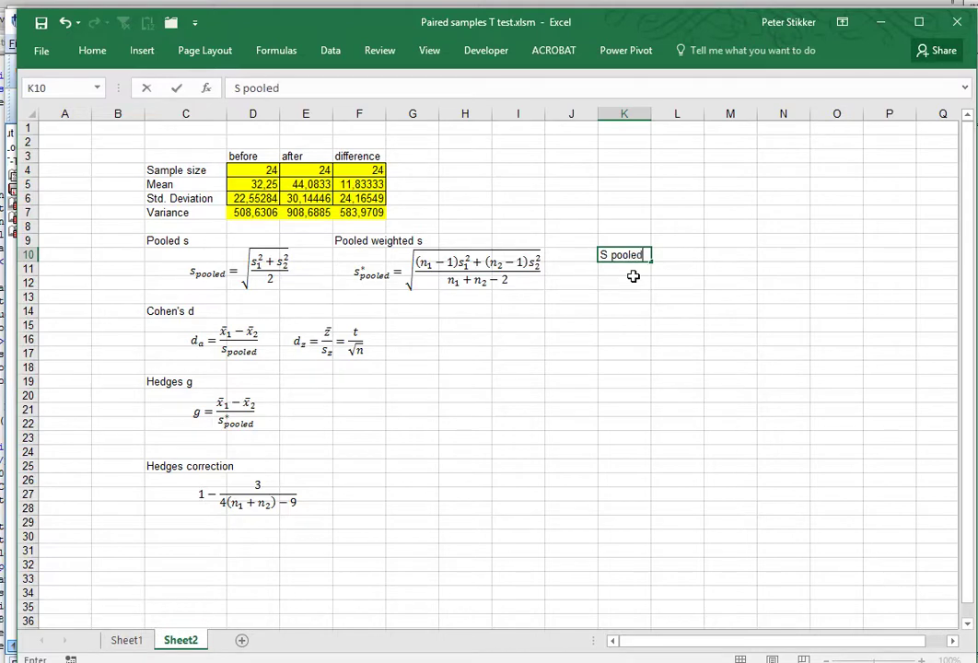
{"action": "key", "text": "Tab"}
Calculate the pooled standard deviation in L10 with =SQRT((D7+E7)/2), accepting the correction for the missing closing parenthesis
{"action": "type", "text": "="}
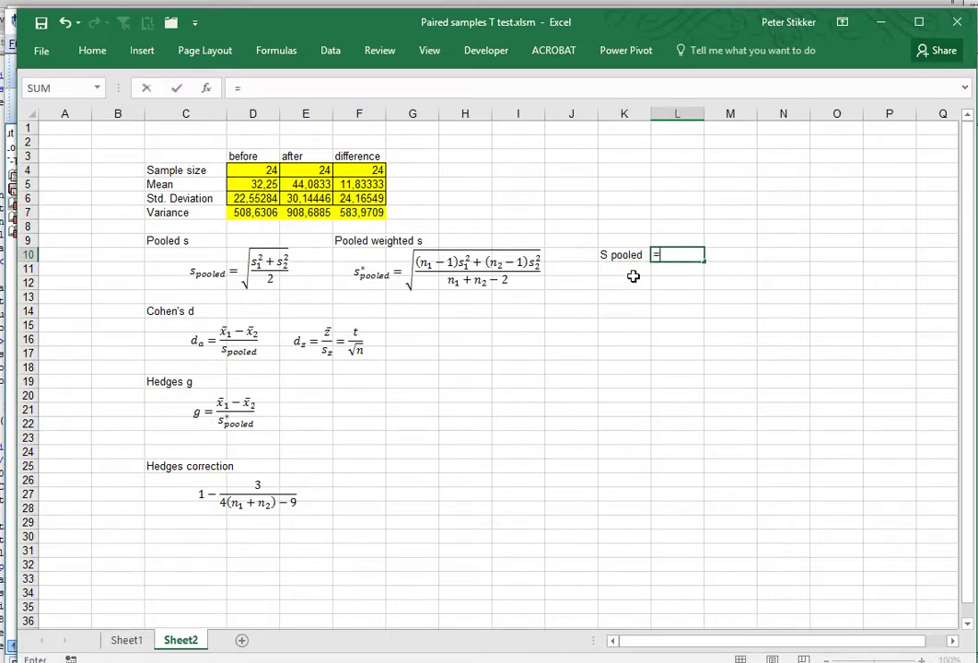
{"action": "type", "text": "sqrt(("}
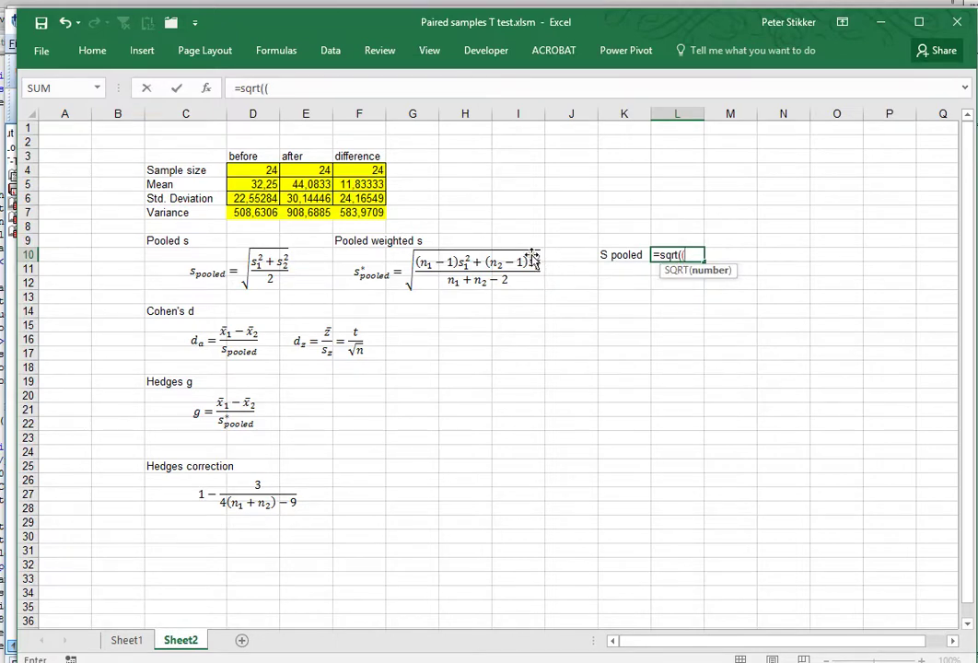
{"action": "left_click", "coordinate": [265, 213]}
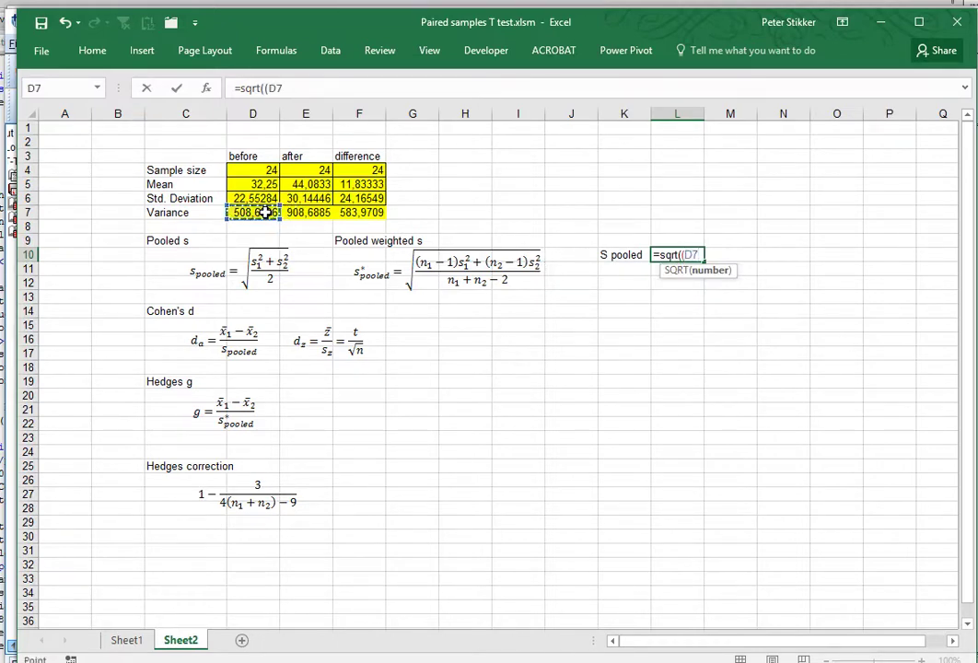
{"action": "type", "text": "+"}
{"action": "left_click", "coordinate": [310, 213]}
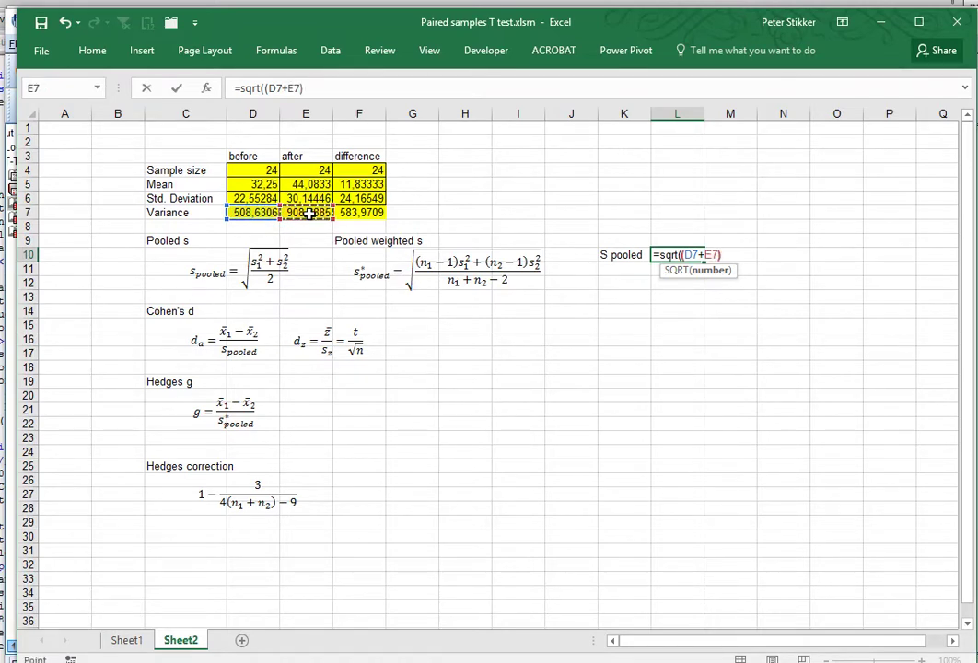
{"action": "type", "text": ")/2"}
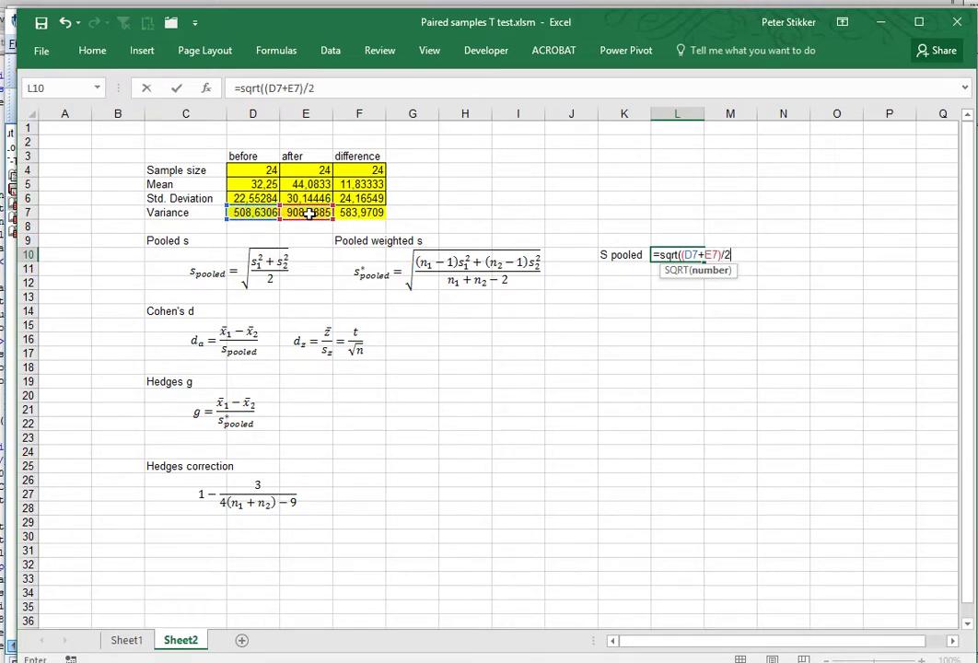
{"action": "key", "text": "Return"}
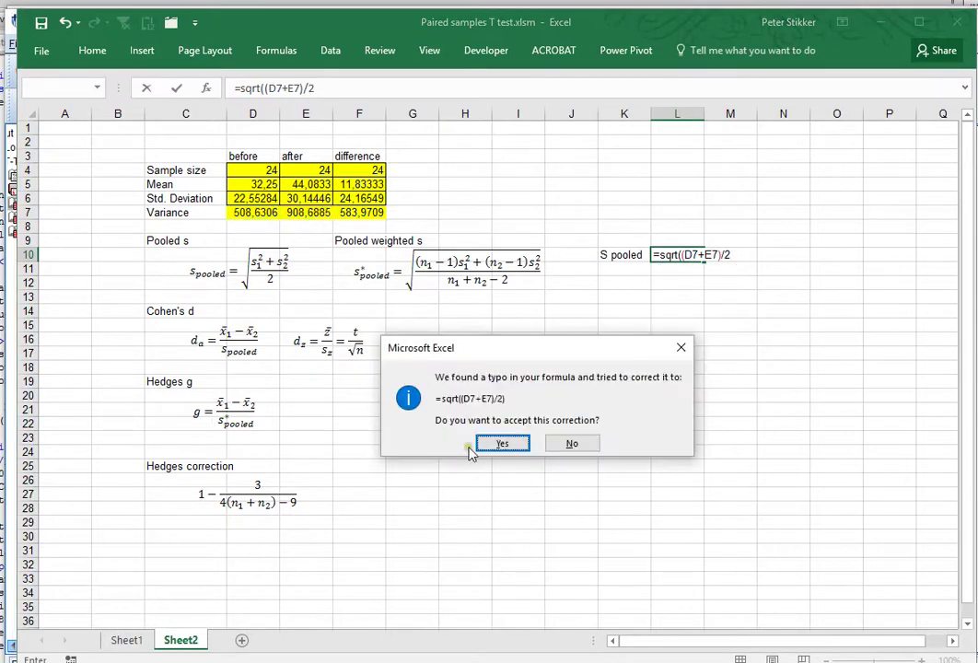
{"action": "left_click", "coordinate": [502, 445]}
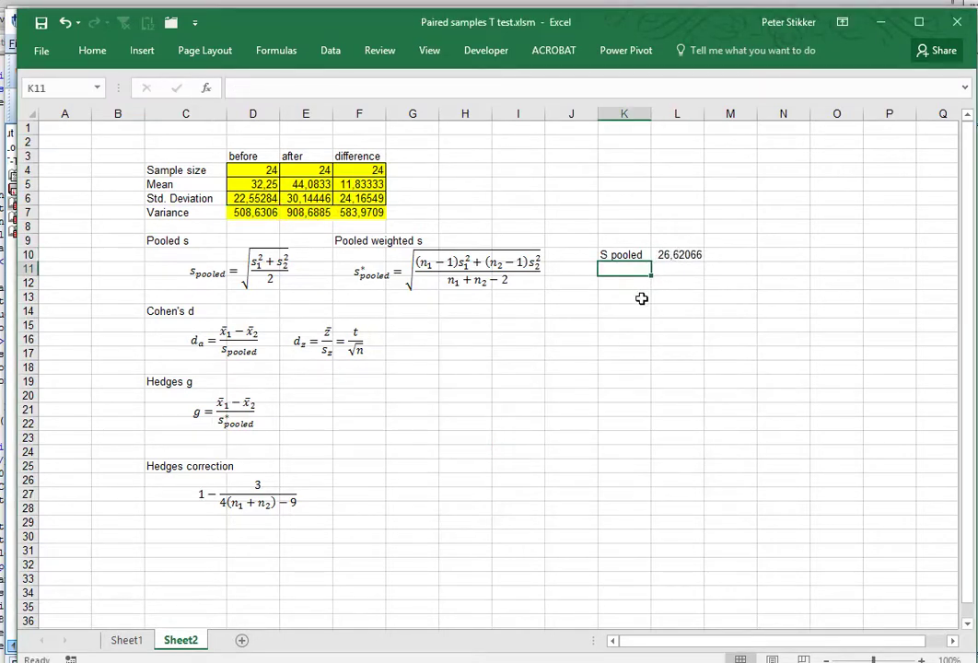
{"action": "left_click", "coordinate": [670, 255]}
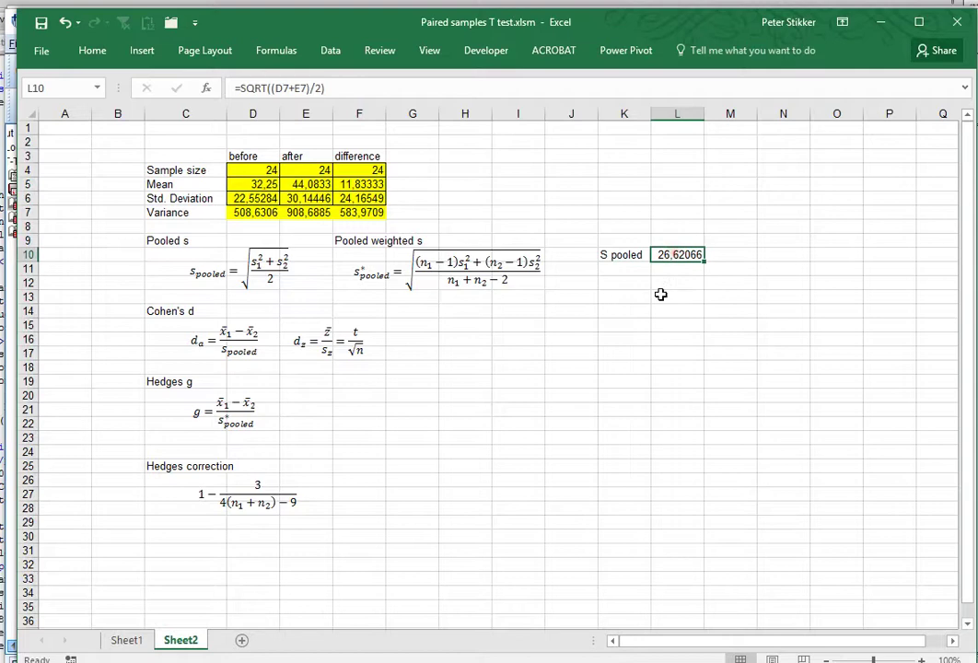
Add the label z in F2 above the difference column to match the notation of the Cohen's d formula
{"action": "left_click", "coordinate": [187, 311]}
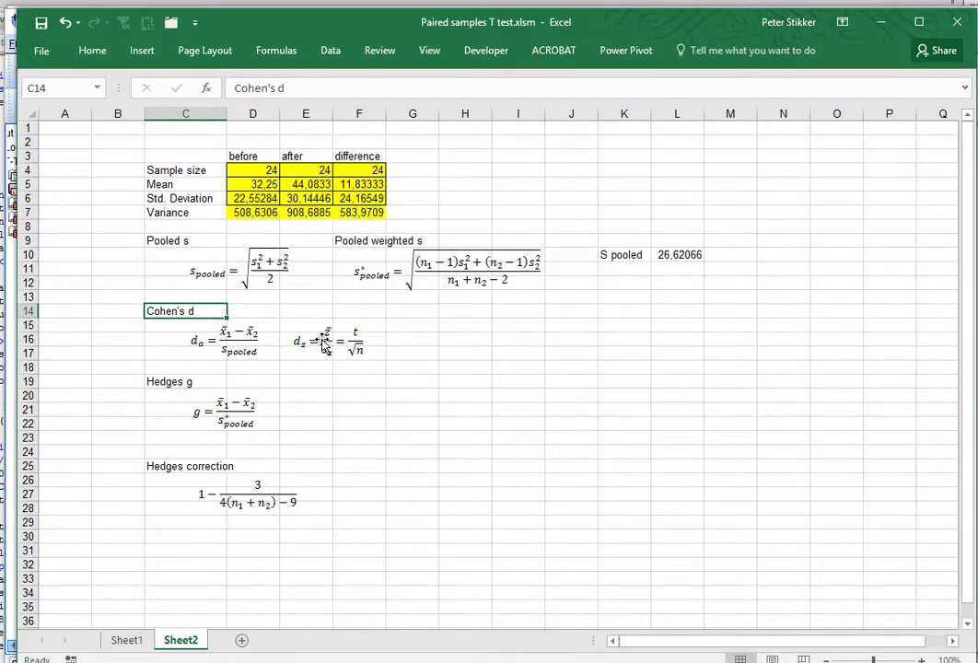
{"action": "left_click", "coordinate": [358, 140]}
{"action": "type", "text": "z"}
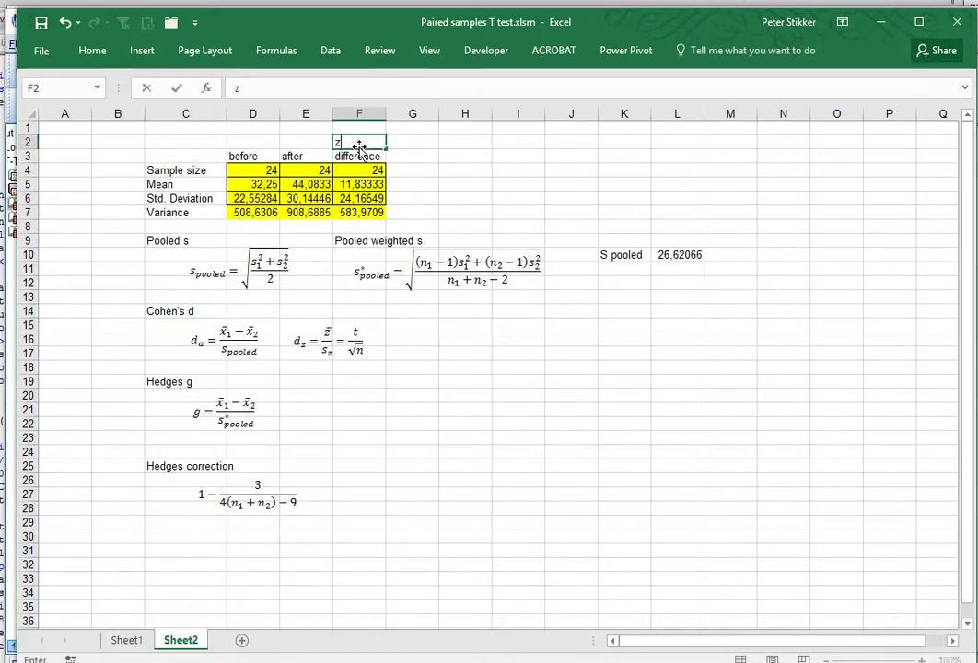
{"action": "left_click", "coordinate": [358, 126]}
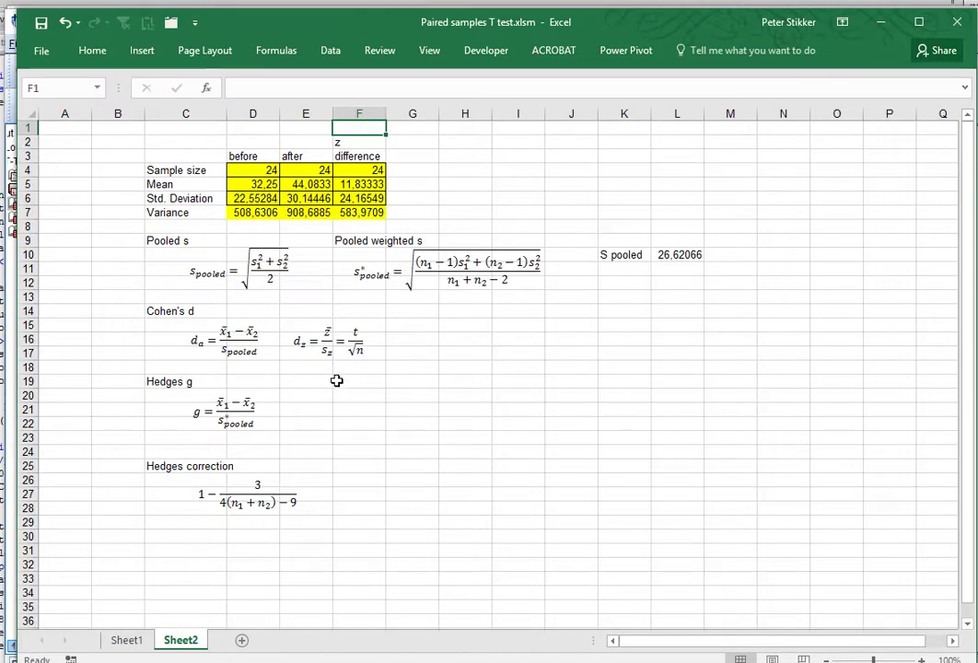
Enter the label "da" in K15, level with the Cohen's d formulas
{"action": "left_click", "coordinate": [619, 324]}
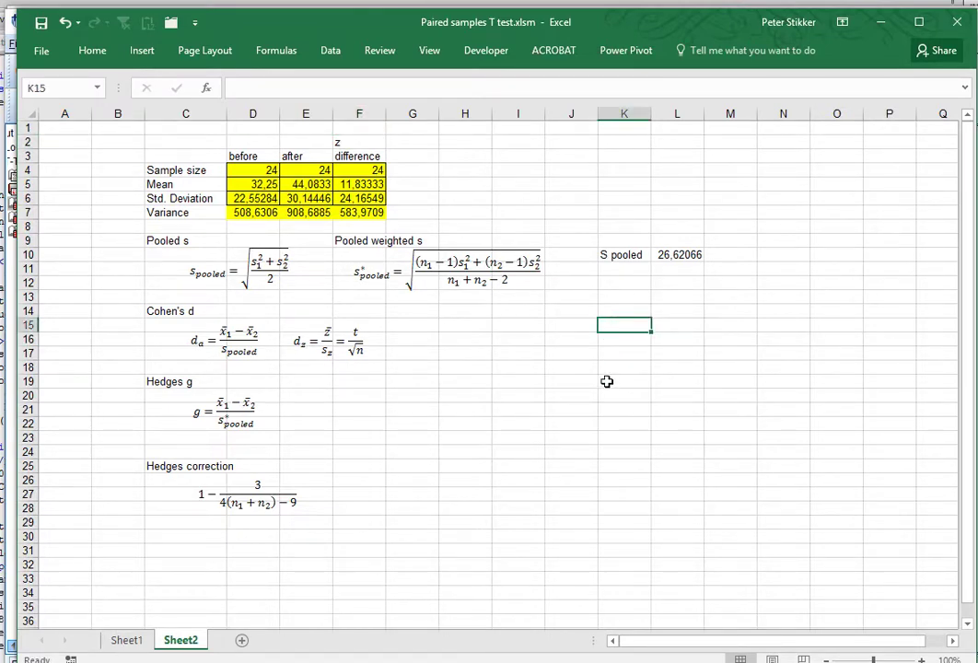
{"action": "type", "text": "d"}
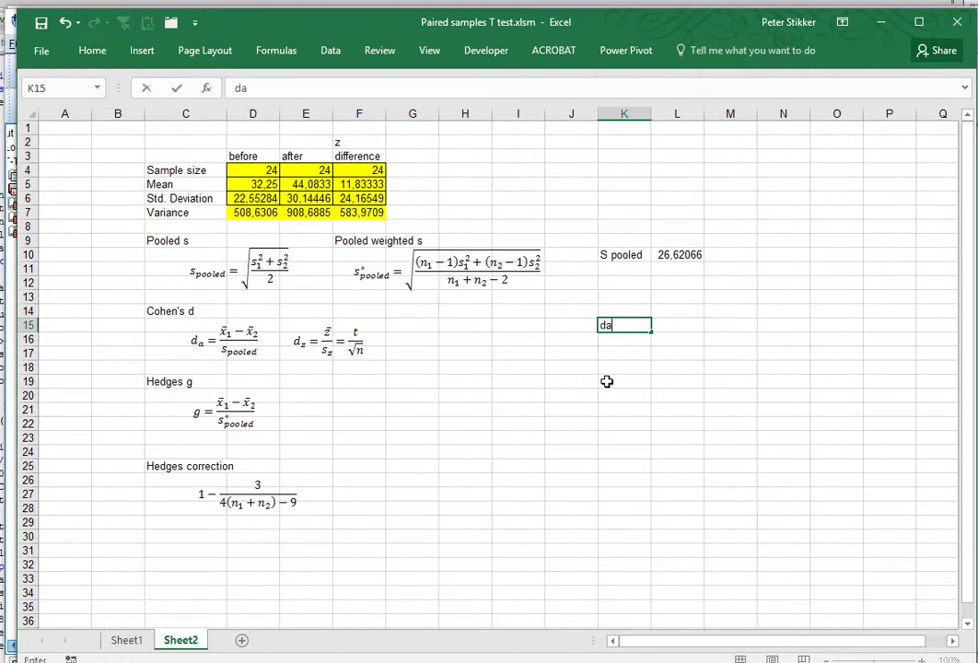
{"action": "type", "text": "a"}
{"action": "key", "text": "Tab"}
Calculate da in L15 as the difference of the two means over the pooled deviation, with =(D5-E5)/L10
{"action": "type", "text": "="}
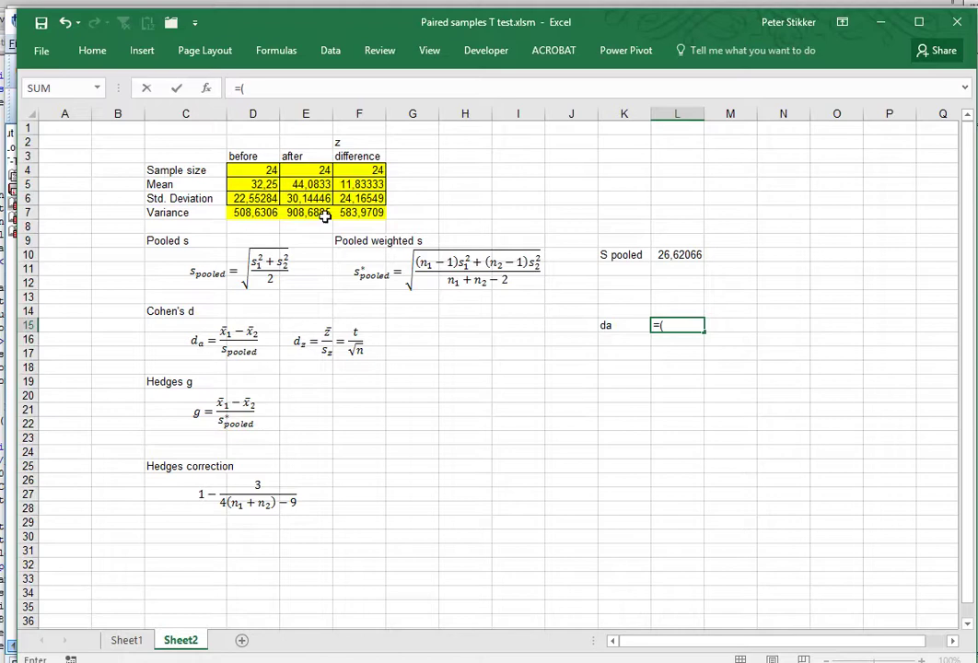
{"action": "left_click", "coordinate": [257, 184]}
{"action": "type", "text": "-"}
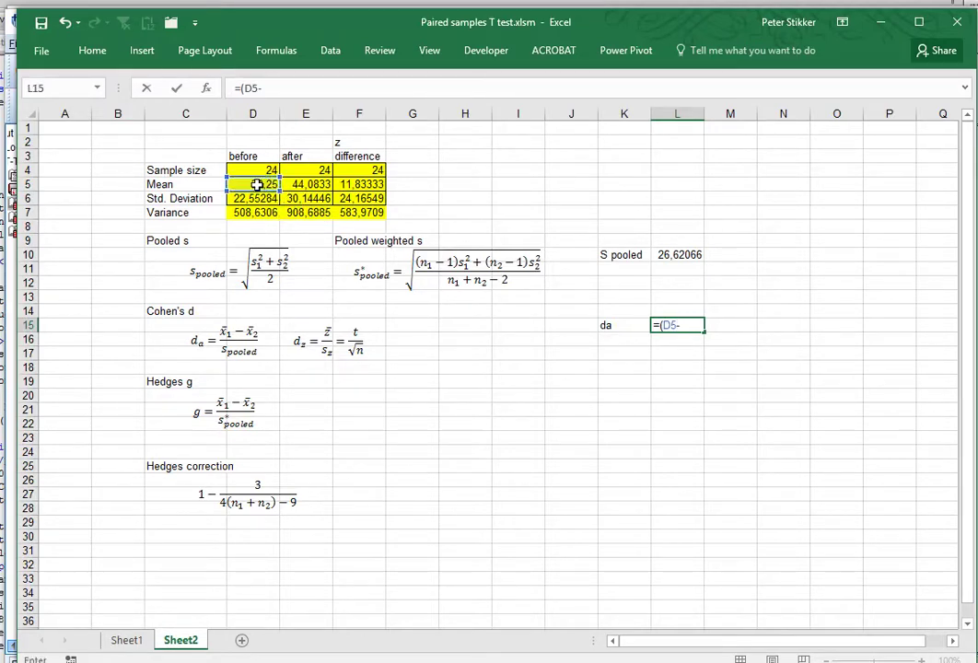
{"action": "left_click", "coordinate": [314, 184]}
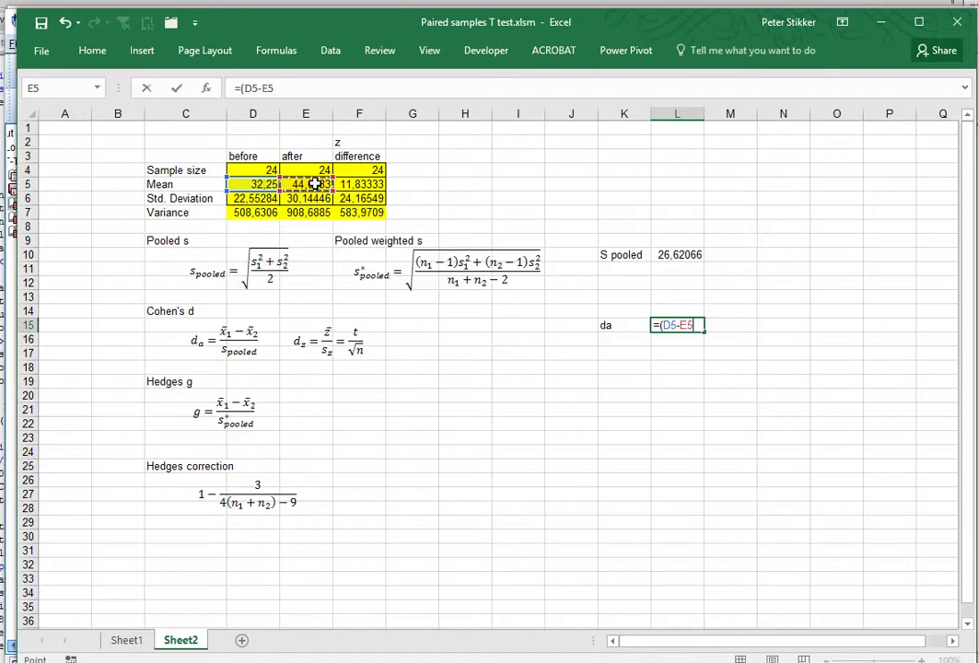
{"action": "type", "text": ")/"}
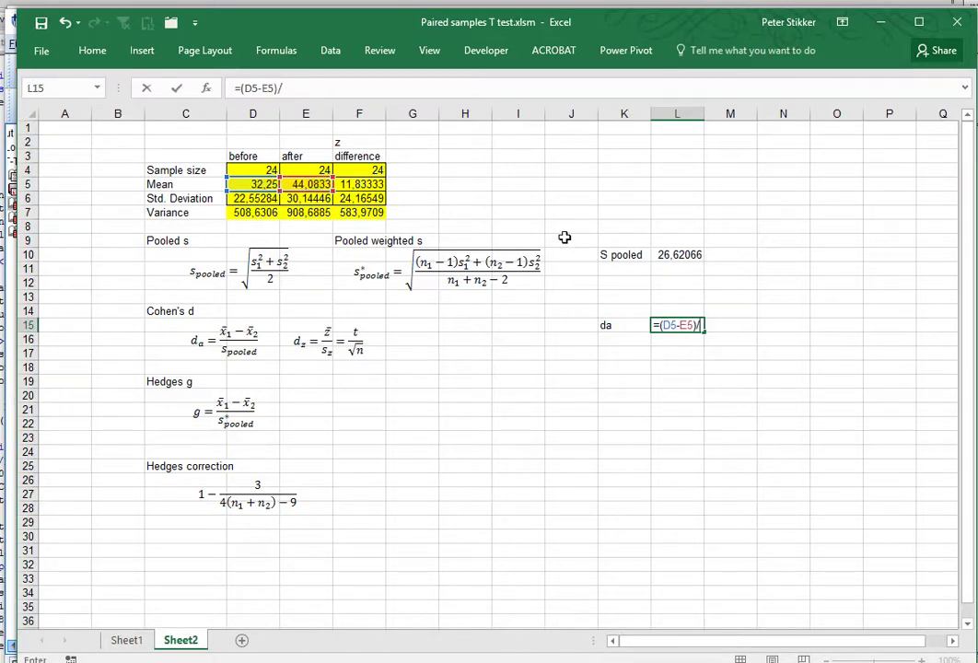
{"action": "left_click", "coordinate": [681, 254]}
{"action": "key", "text": "Return"}
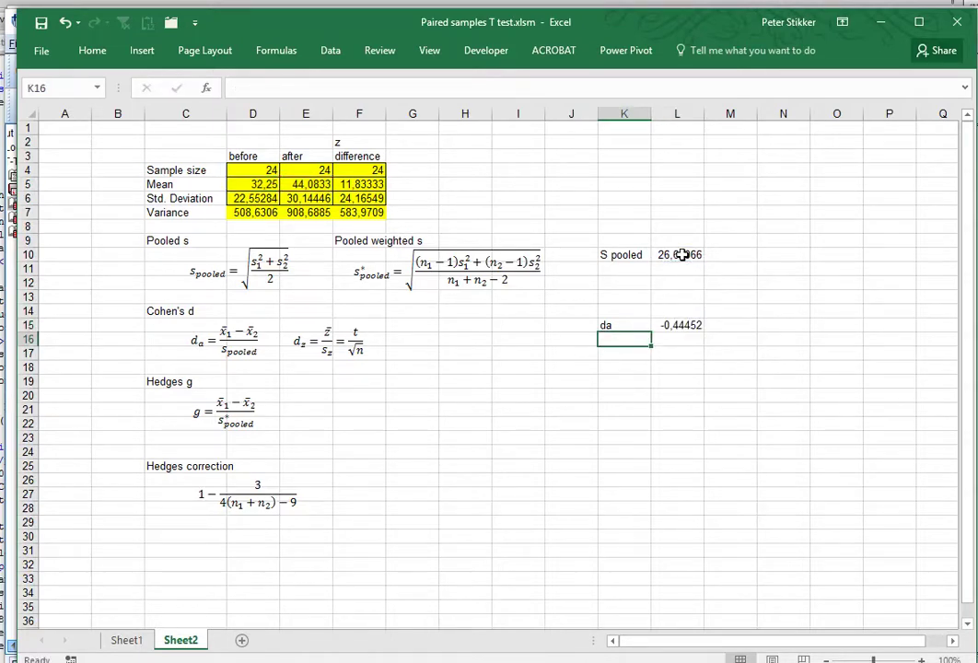
Label K16 "dz" and calculate it in L16 with =F5/F6, the mean difference over its standard deviation
{"action": "type", "text": "dz"}
{"action": "key", "text": "Tab"}
{"action": "type", "text": "="}
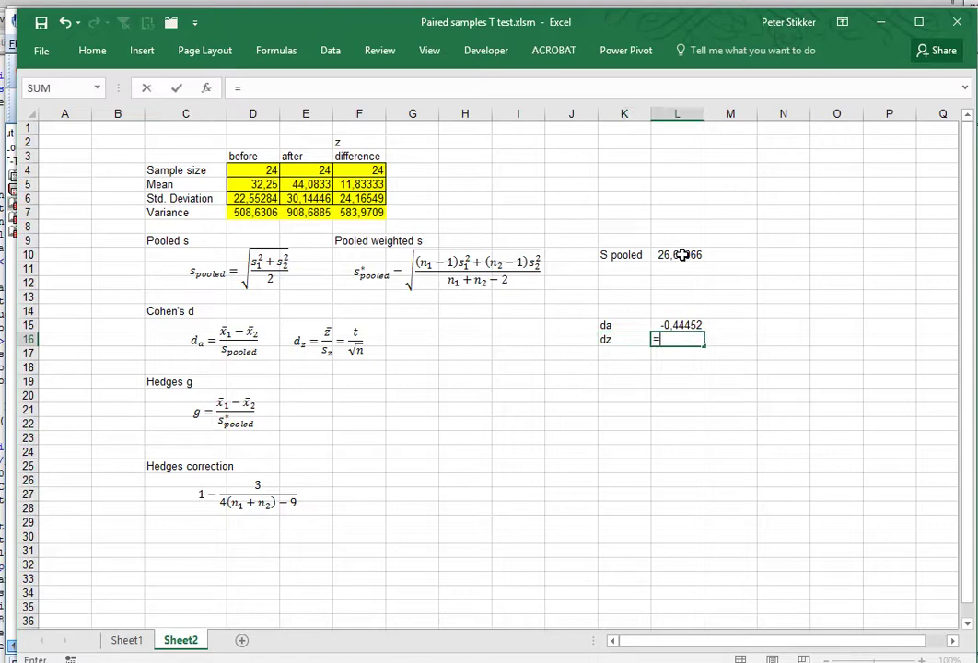
{"action": "left_click", "coordinate": [361, 185]}
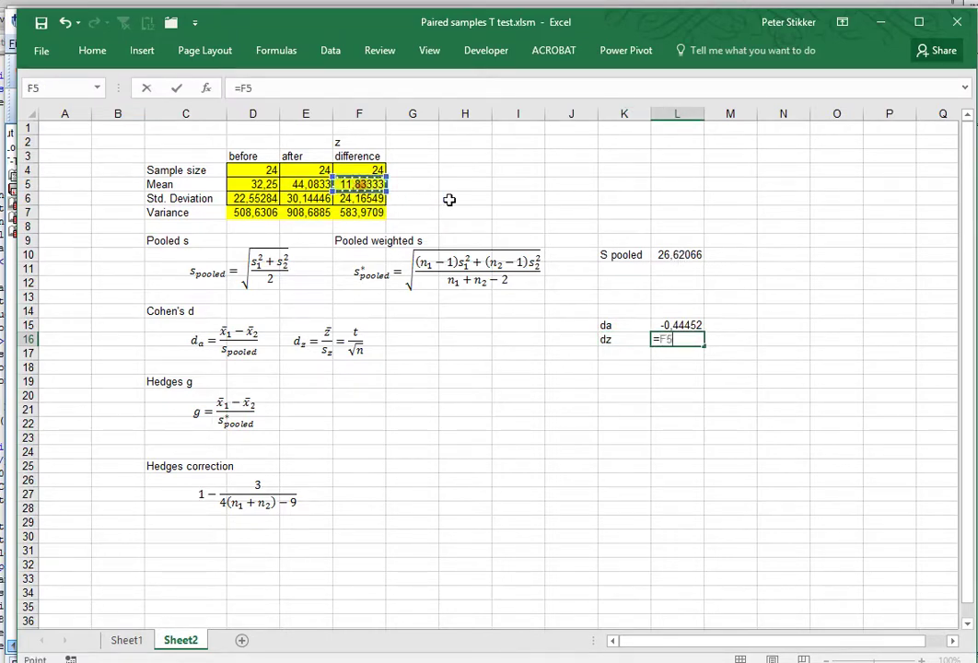
{"action": "type", "text": "/"}
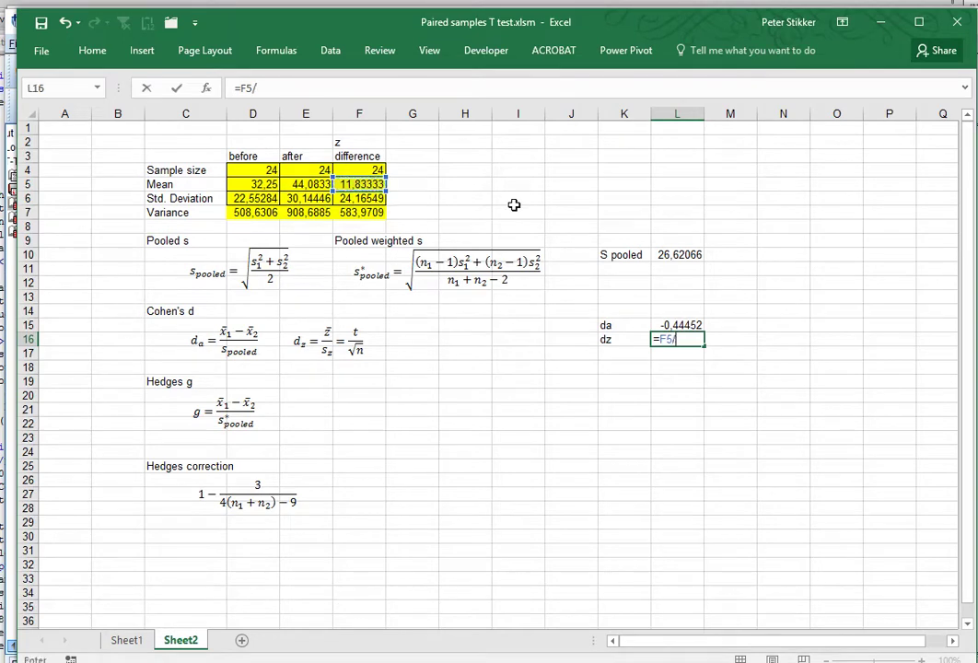
{"action": "left_click", "coordinate": [365, 198]}
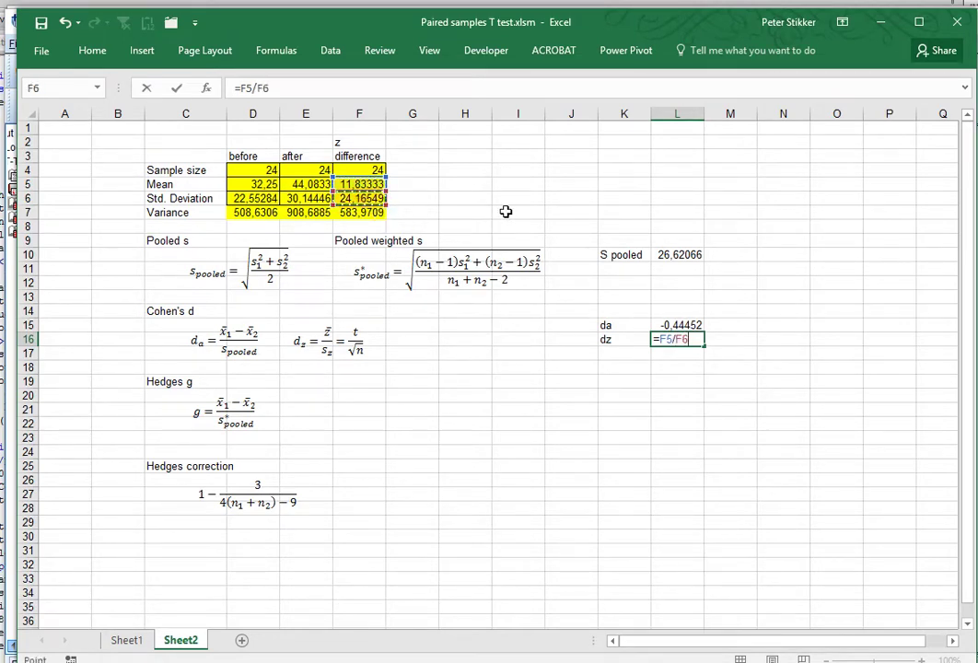
{"action": "key", "text": "Return"}
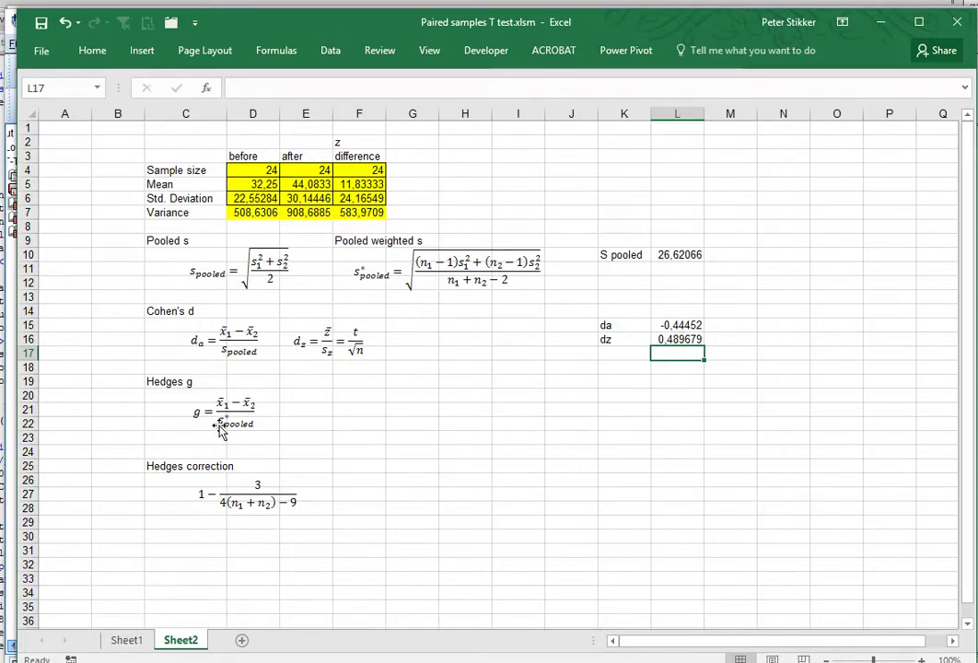
Label K20 "g" and set Hedges g in L20 equal to da with =L15
{"action": "left_click", "coordinate": [155, 380]}
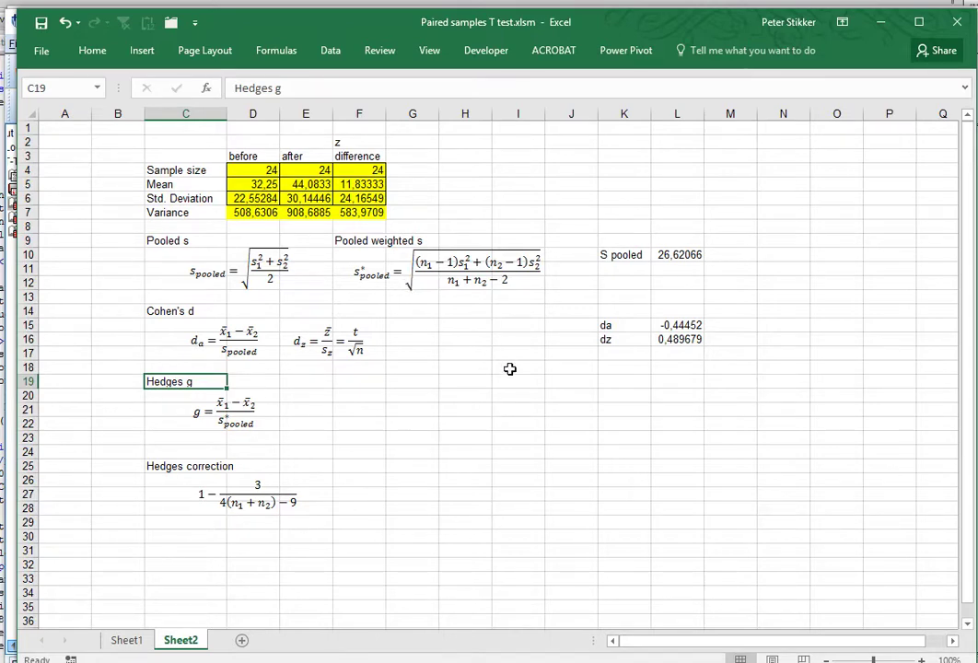
{"action": "left_click", "coordinate": [617, 394]}
{"action": "type", "text": "g"}
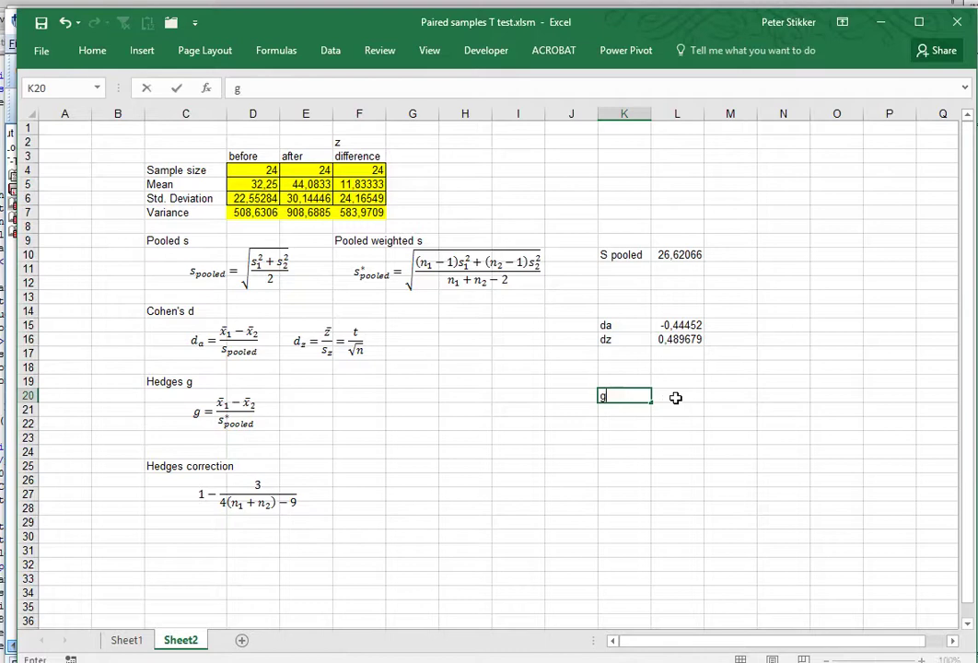
{"action": "left_click", "coordinate": [676, 397]}
{"action": "type", "text": "="}
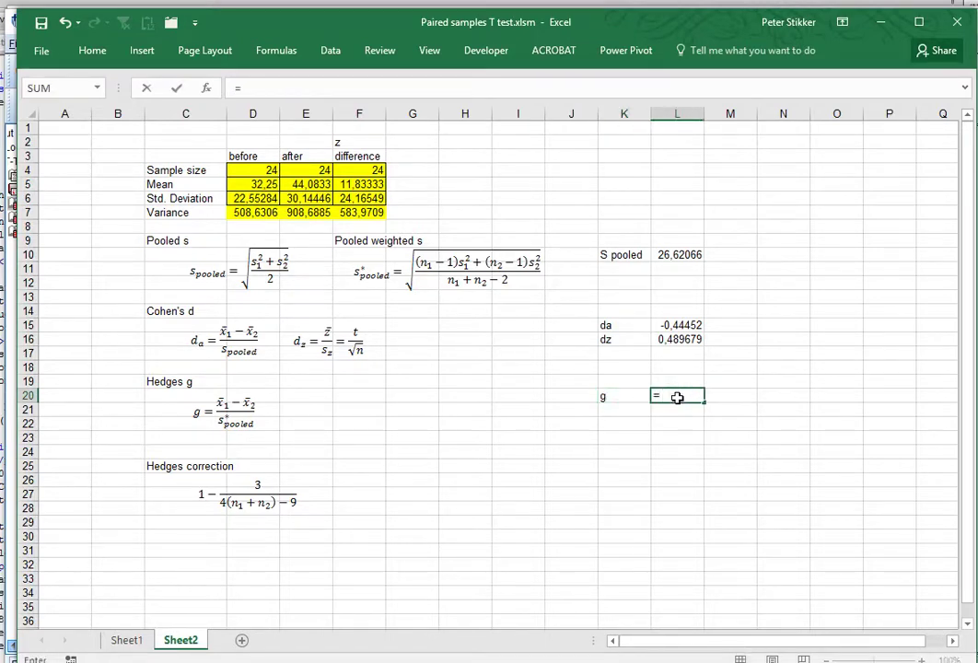
{"action": "left_click", "coordinate": [671, 324]}
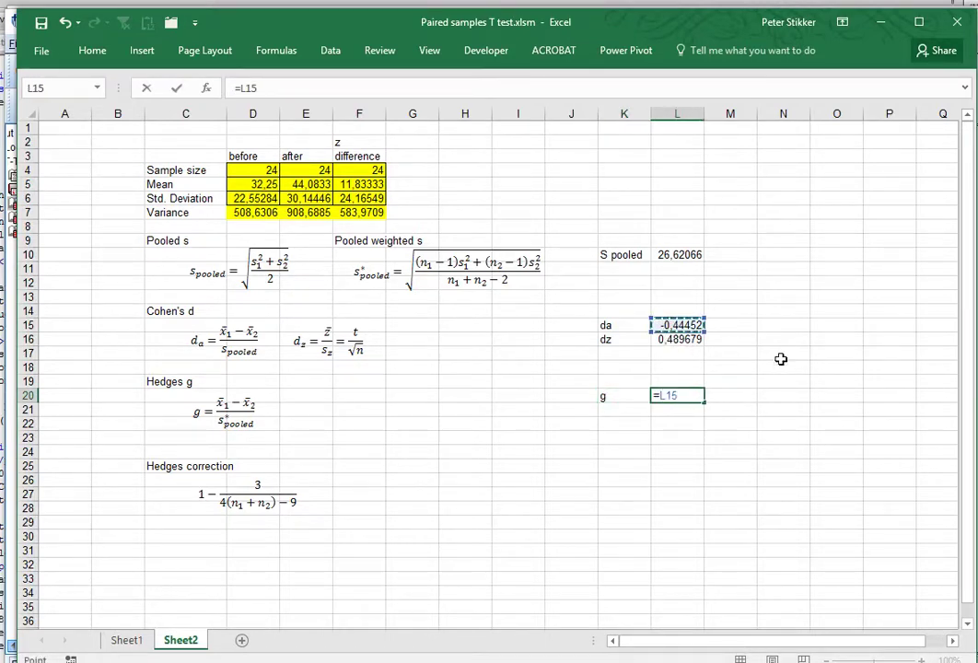
{"action": "key", "text": "Return"}
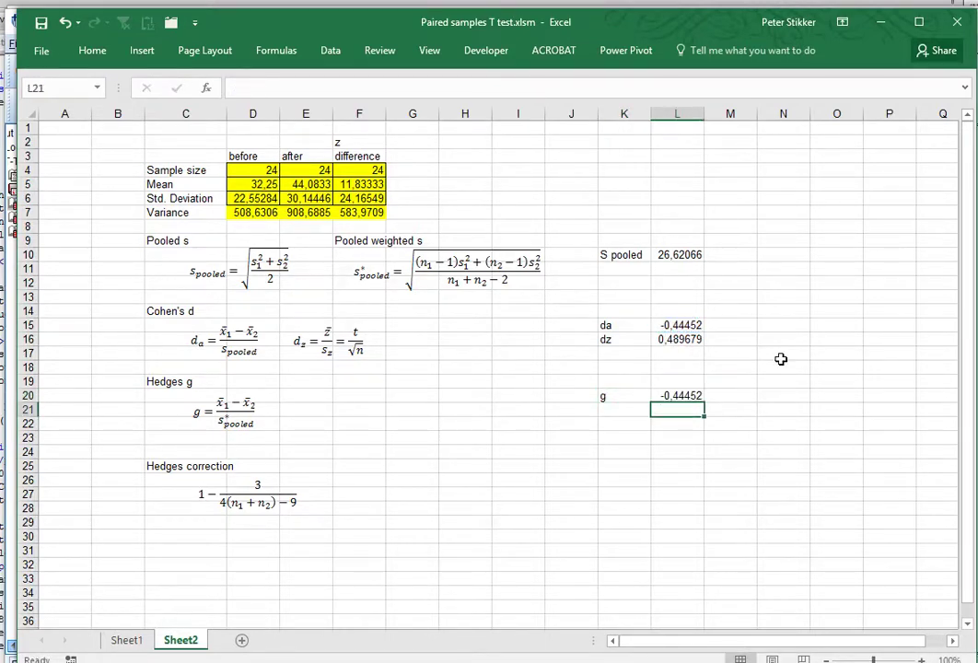
Enter the label "correction" in K26, level with the Hedges correction formula
{"action": "left_click", "coordinate": [191, 467]}
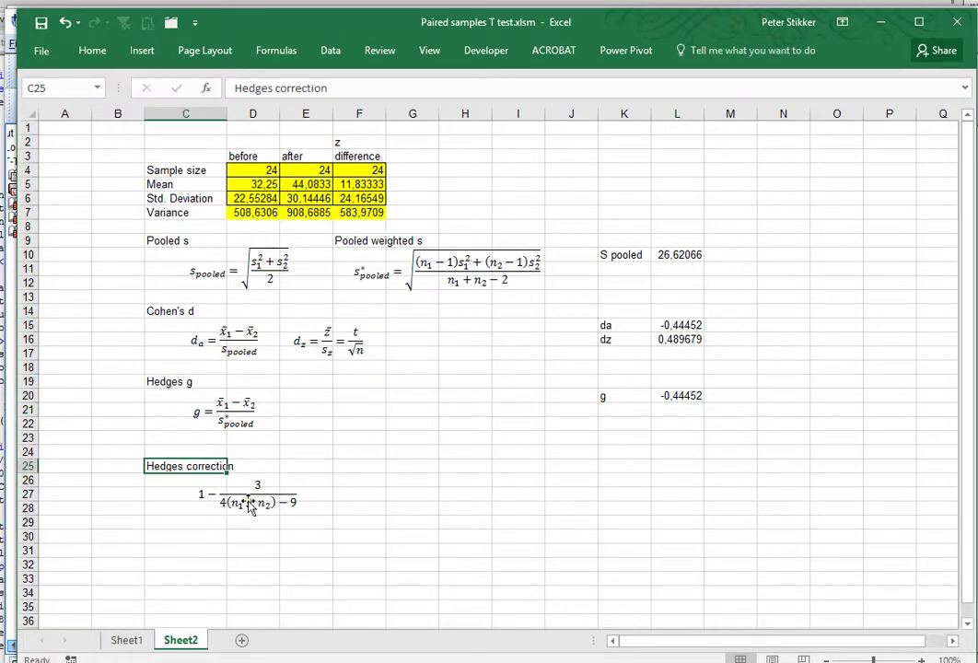
{"action": "left_click", "coordinate": [610, 486]}
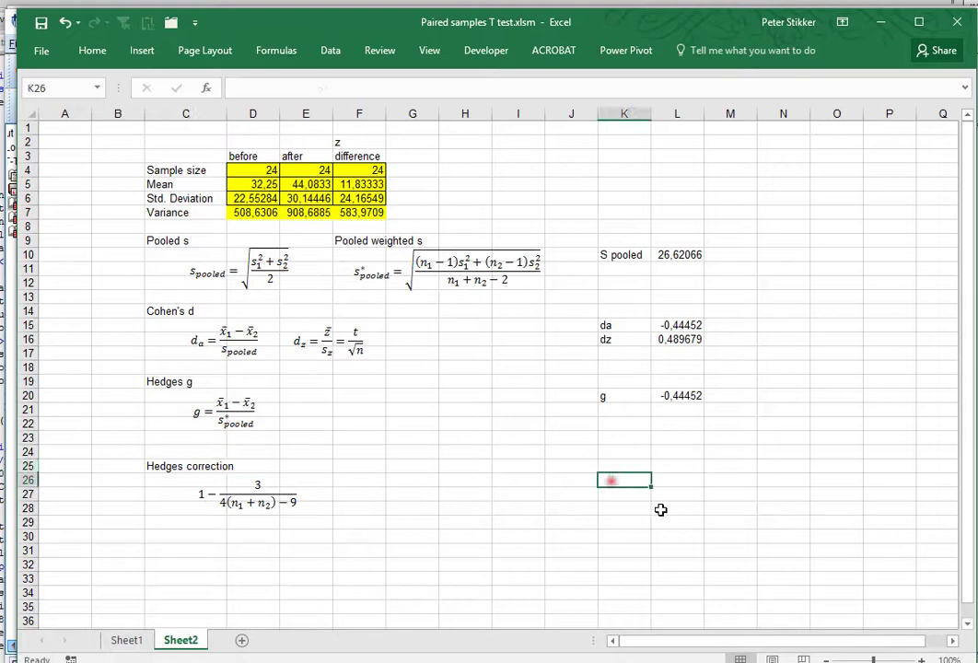
{"action": "type", "text": "corre"}
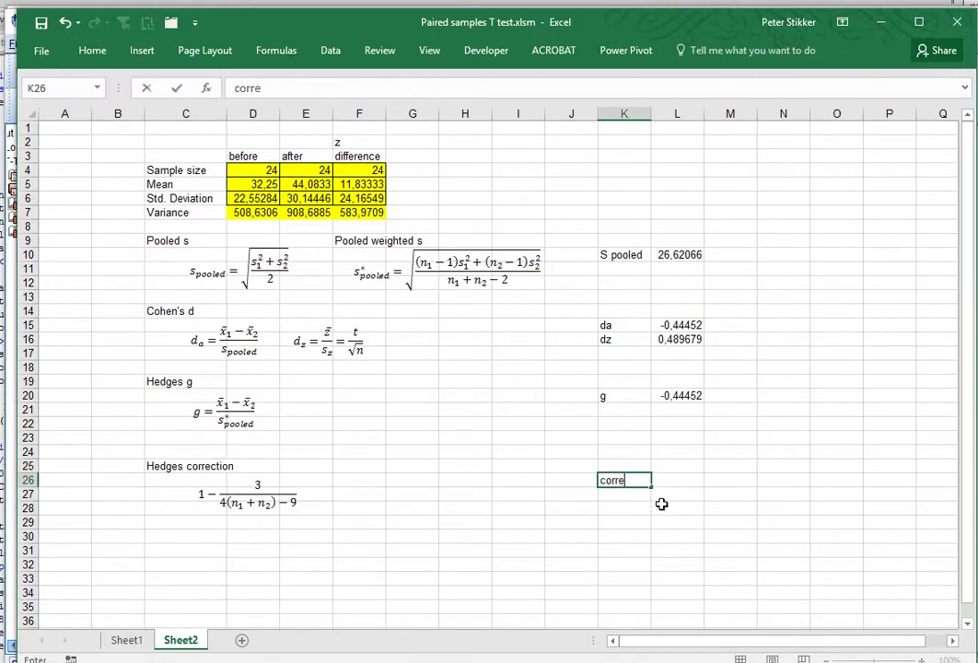
{"action": "type", "text": "ction"}
{"action": "key", "text": "Return"}
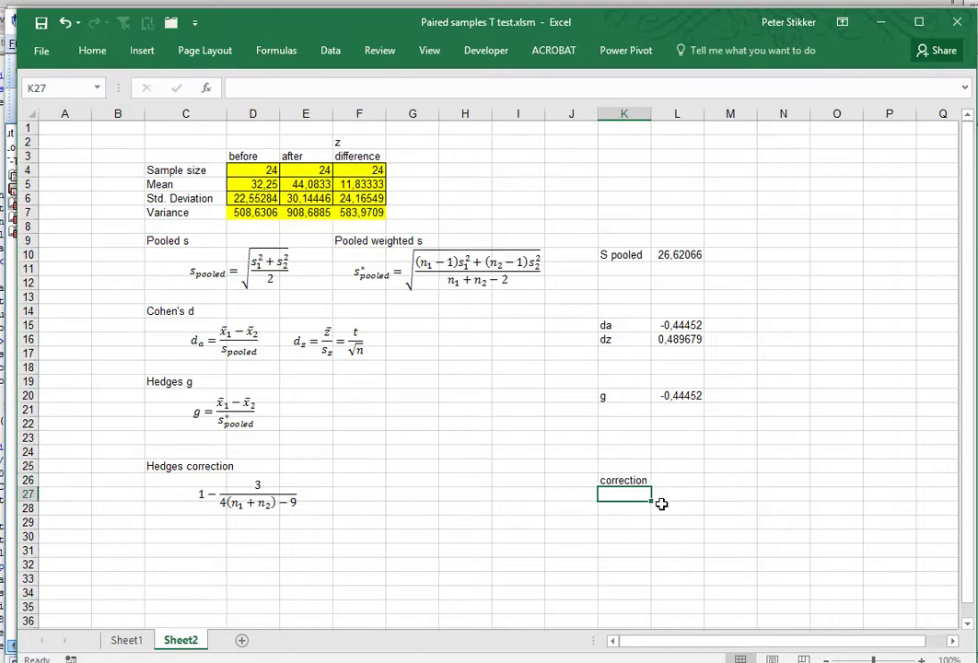
Calculate the Hedges correction factor in L26 with =1-3/(4*(D4+E4)-9)
{"action": "key", "text": "Up"}
{"action": "key", "text": "Right"}
{"action": "type", "text": "=1-"}
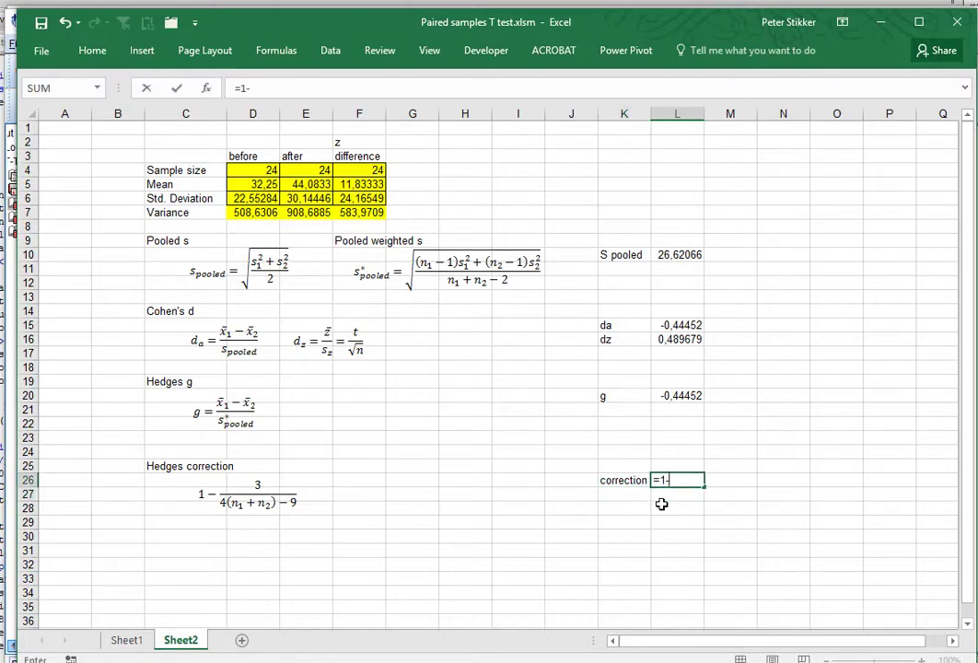
{"action": "type", "text": "3/(4*("}
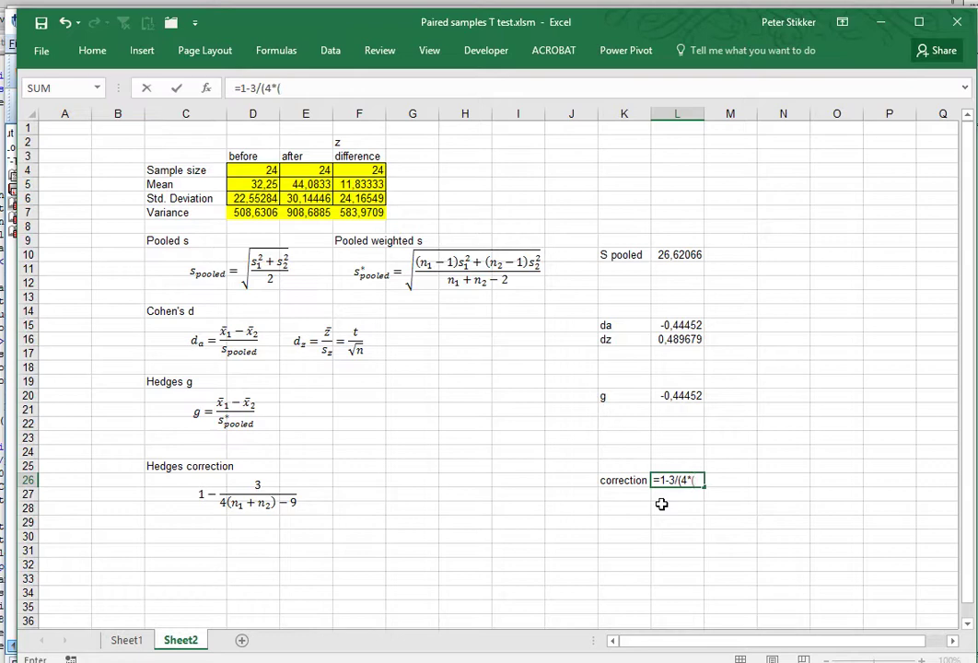
{"action": "left_click", "coordinate": [251, 171]}
{"action": "type", "text": "+"}
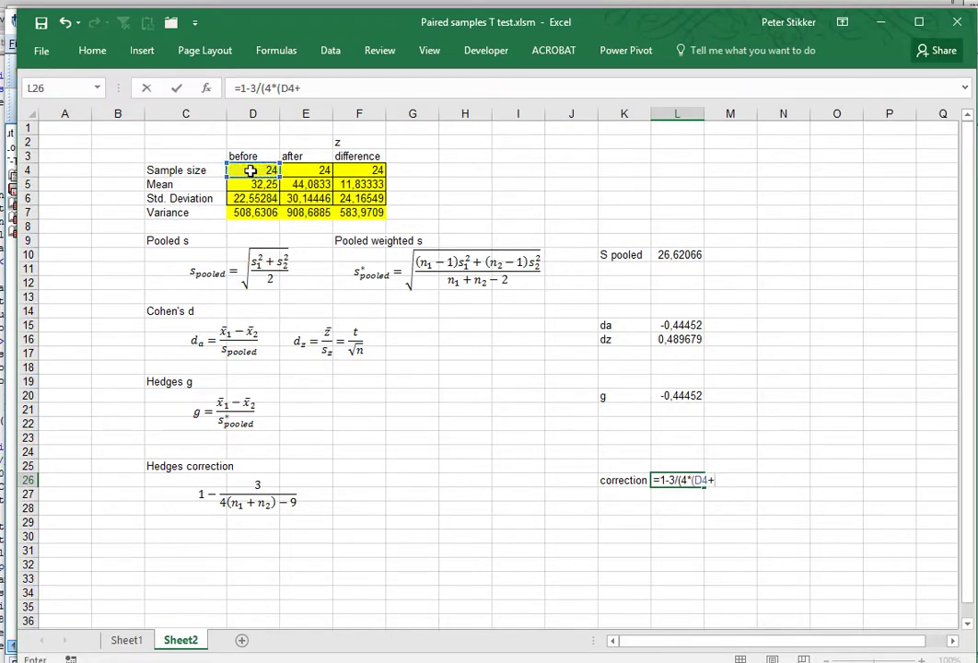
{"action": "left_click", "coordinate": [302, 170]}
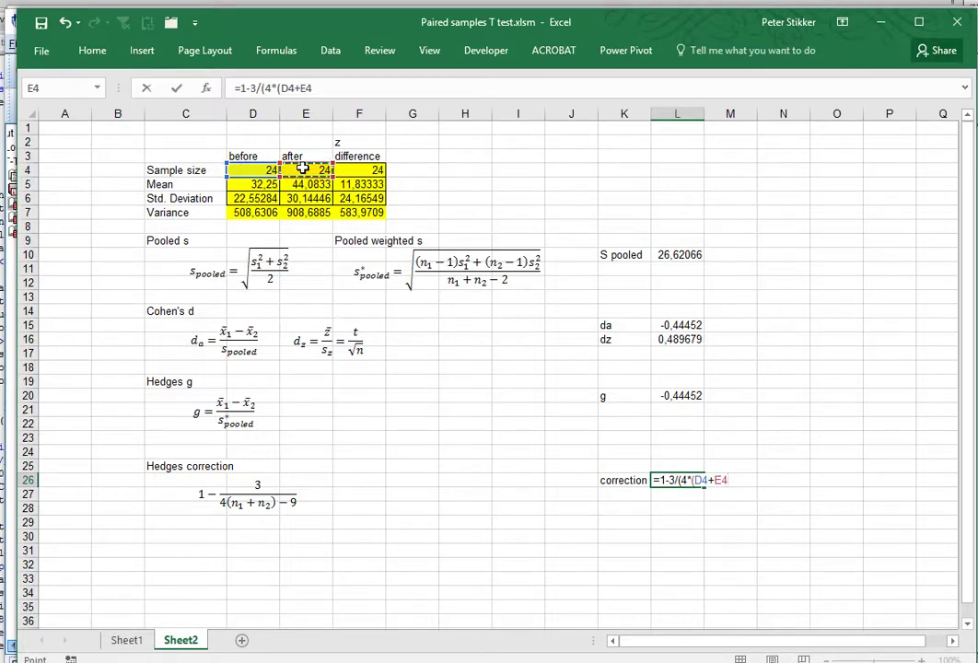
{"action": "type", "text": ")"}
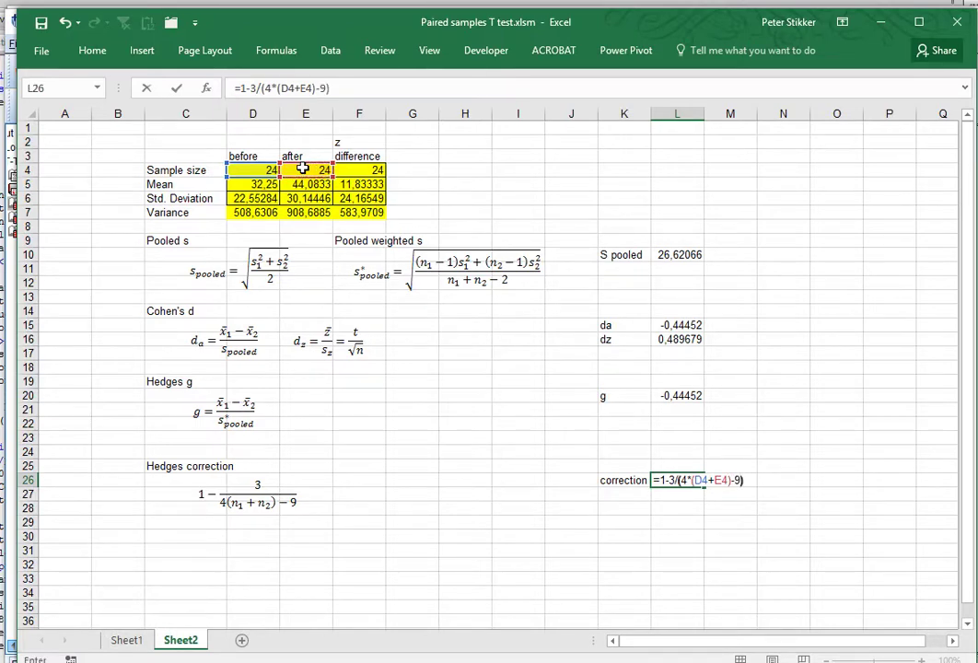
{"action": "type", "text": "-9)"}
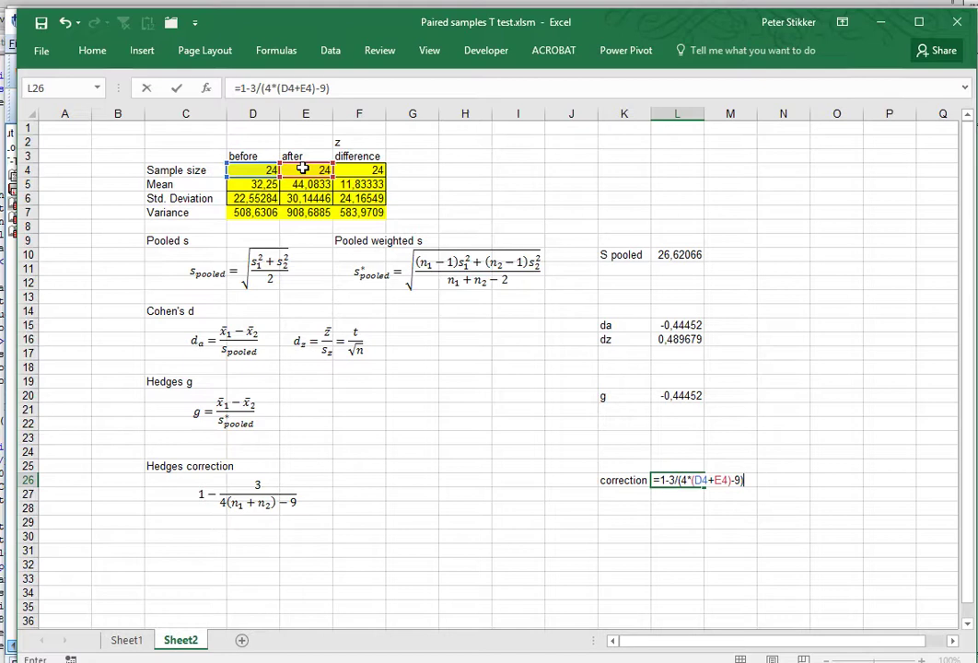
{"action": "key", "text": "Return"}
{"action": "key", "text": "Up"}
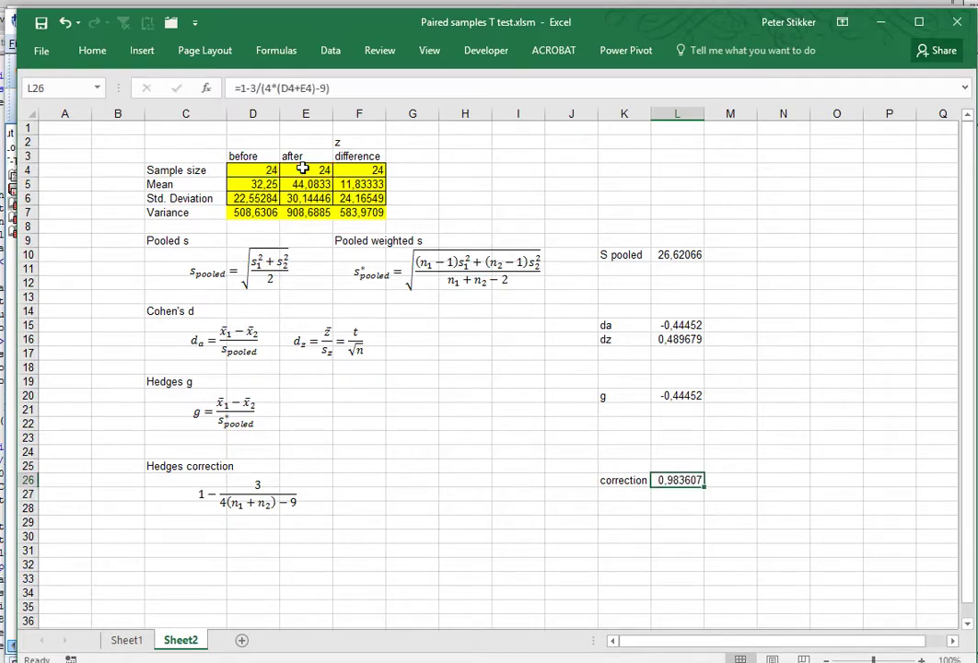
Calculate the corrected da in M15 with =L15*L26
{"action": "left_click", "coordinate": [727, 326]}
{"action": "type", "text": "="}
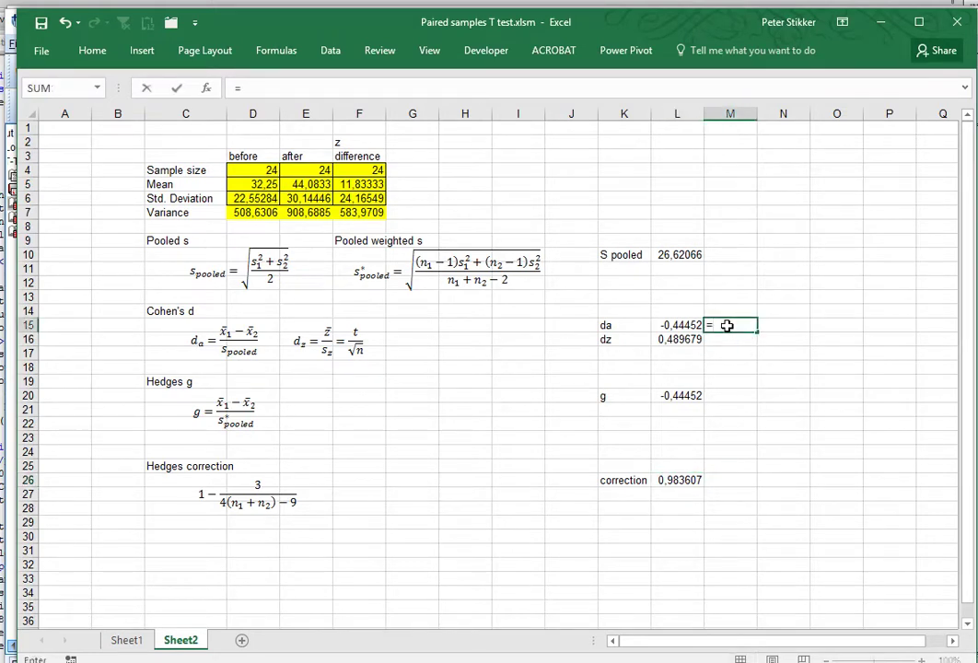
{"action": "key", "text": "Left"}
{"action": "type", "text": "*"}
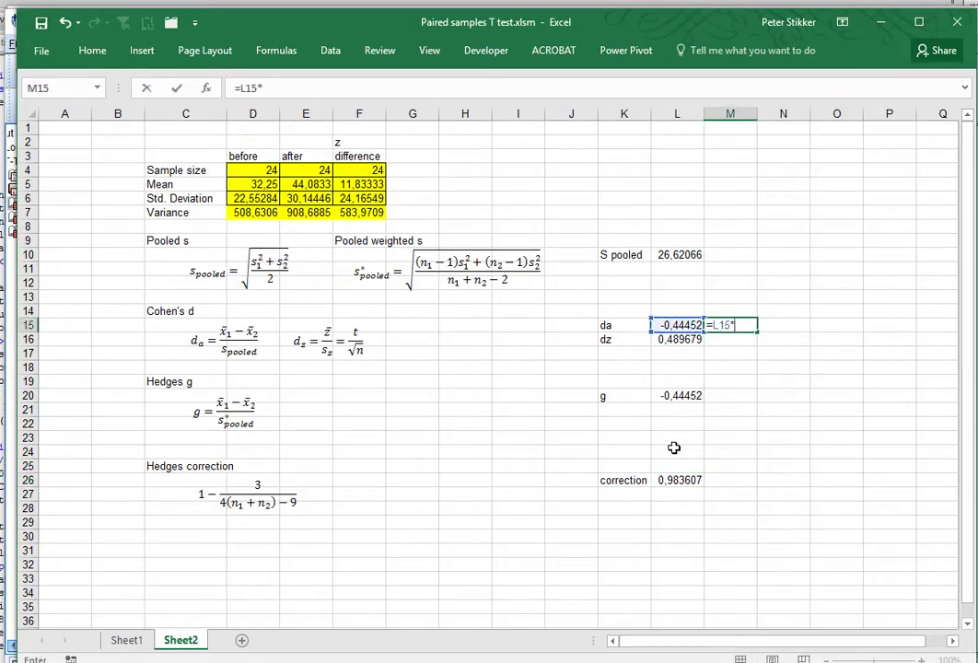
{"action": "left_click", "coordinate": [666, 481]}
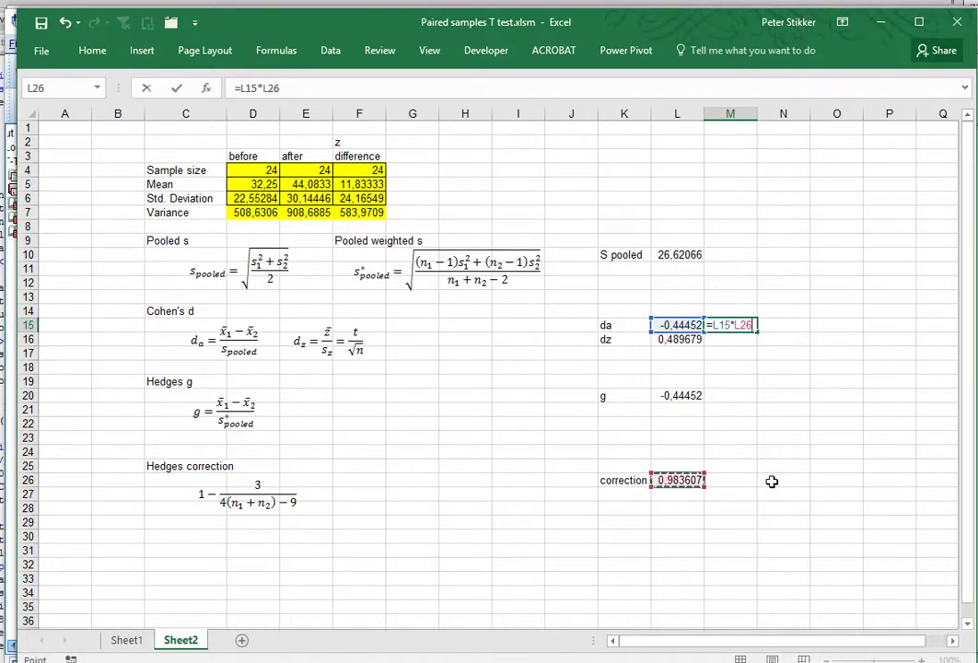
{"action": "key", "text": "Return"}
Calculate the corrected dz in M16 with =L16*L26
{"action": "type", "text": "="}
{"action": "key", "text": "Left"}
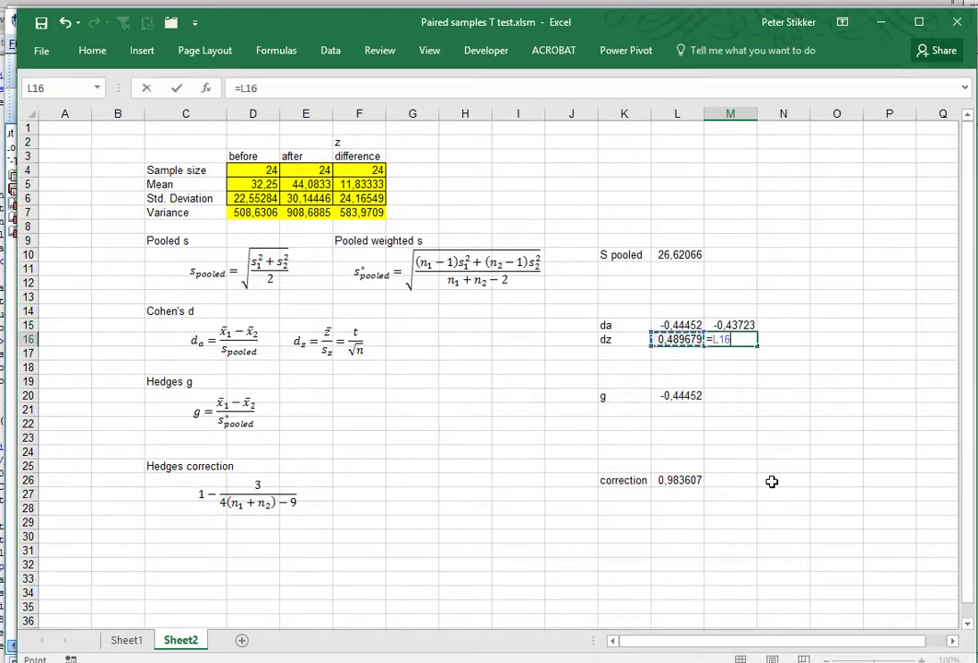
{"action": "type", "text": "*"}
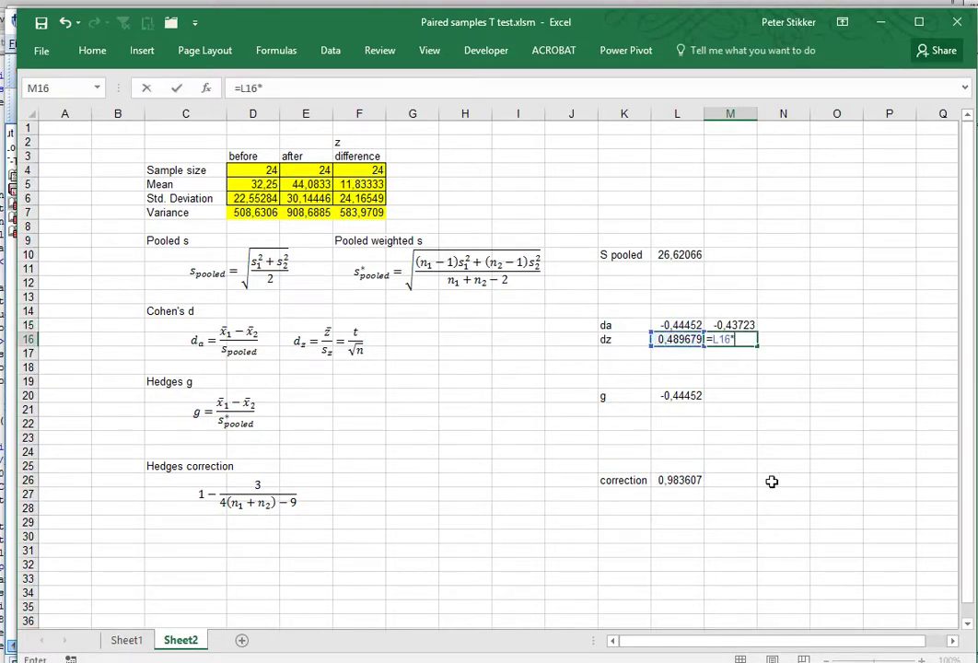
{"action": "left_click", "coordinate": [676, 480]}
{"action": "key", "text": "Return"}
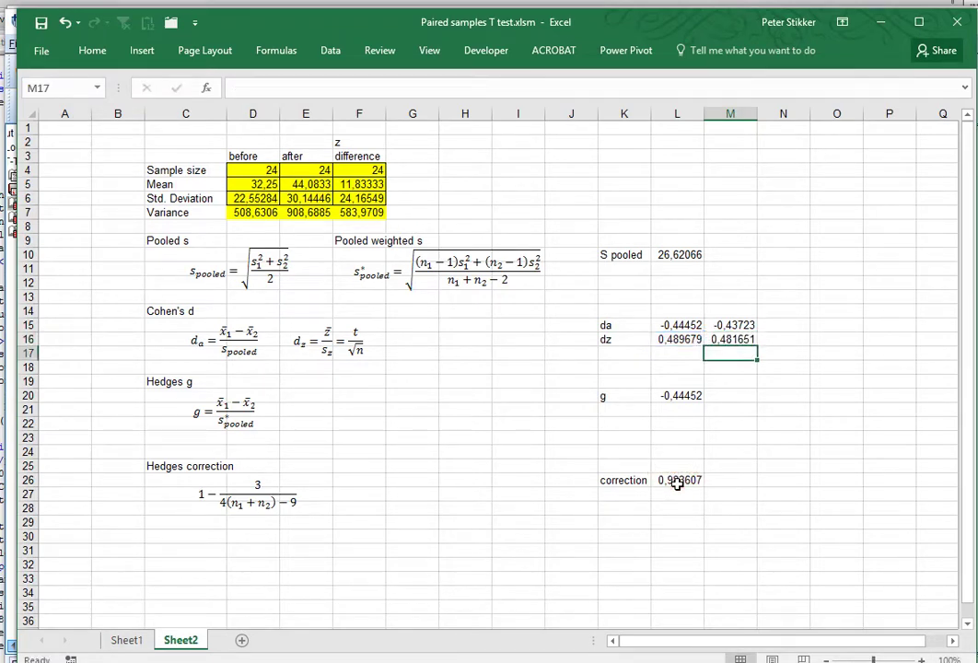
Calculate the corrected g in M20 with =L20*L26
{"action": "left_click", "coordinate": [734, 395]}
{"action": "type", "text": "="}
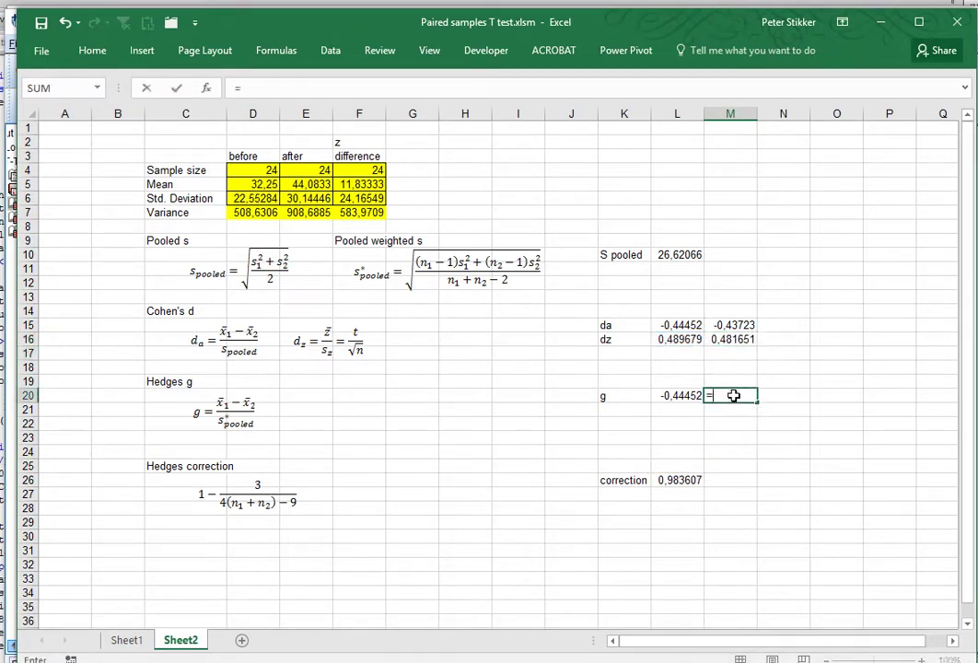
{"action": "key", "text": "Left"}
{"action": "type", "text": "*"}
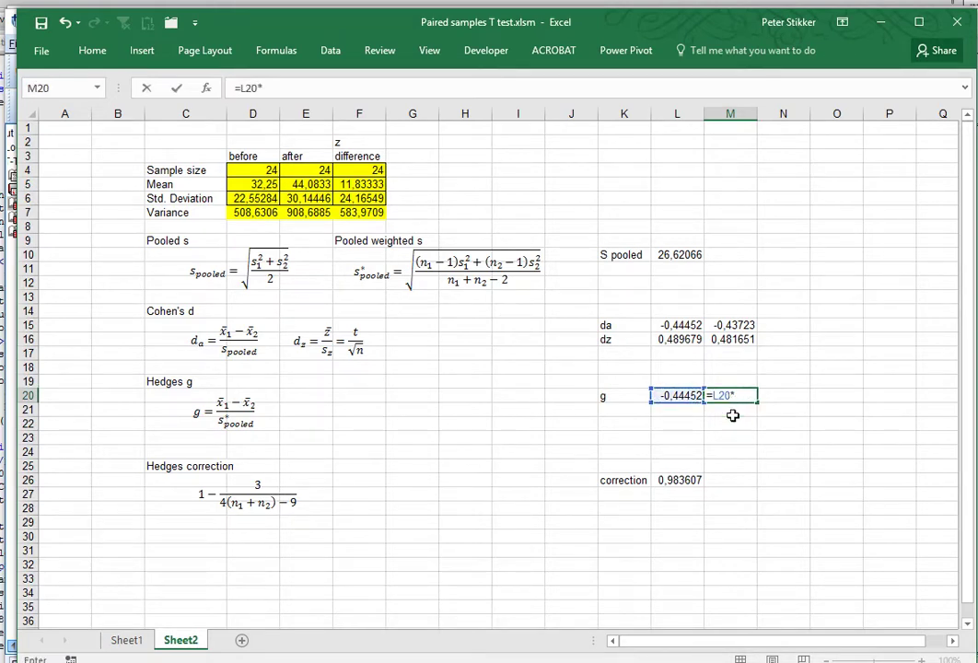
{"action": "left_click", "coordinate": [686, 483]}
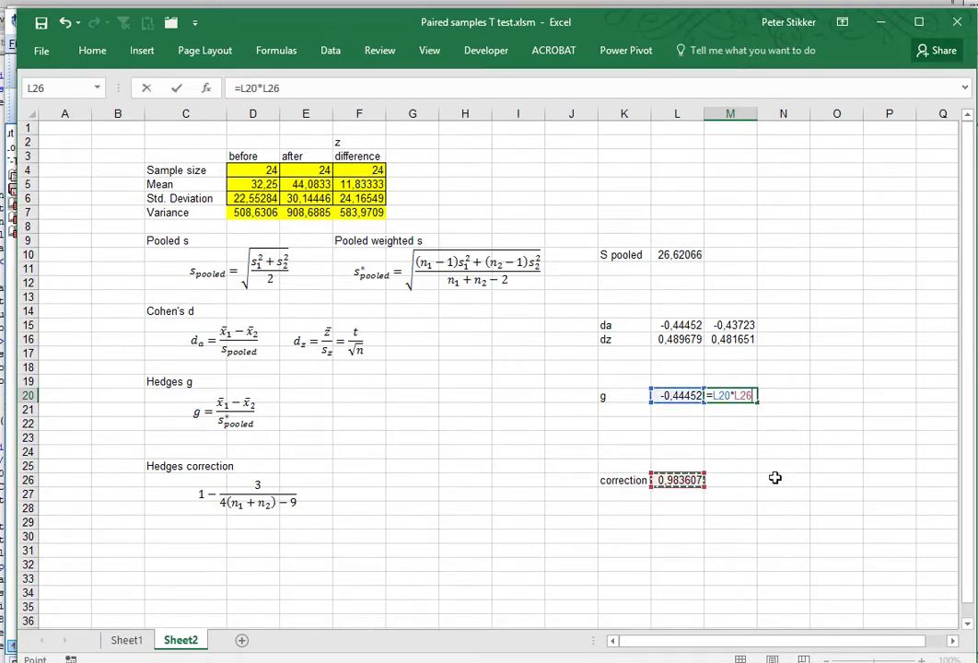
{"action": "key", "text": "Return"}
{"action": "key", "text": "Up"}
{"action": "key", "text": "Up"}
{"action": "key", "text": "Up"}
{"action": "key", "text": "Up"}
{"action": "key", "text": "Up"}
{"action": "key", "text": "Up"}
{"action": "key", "text": "Up"}
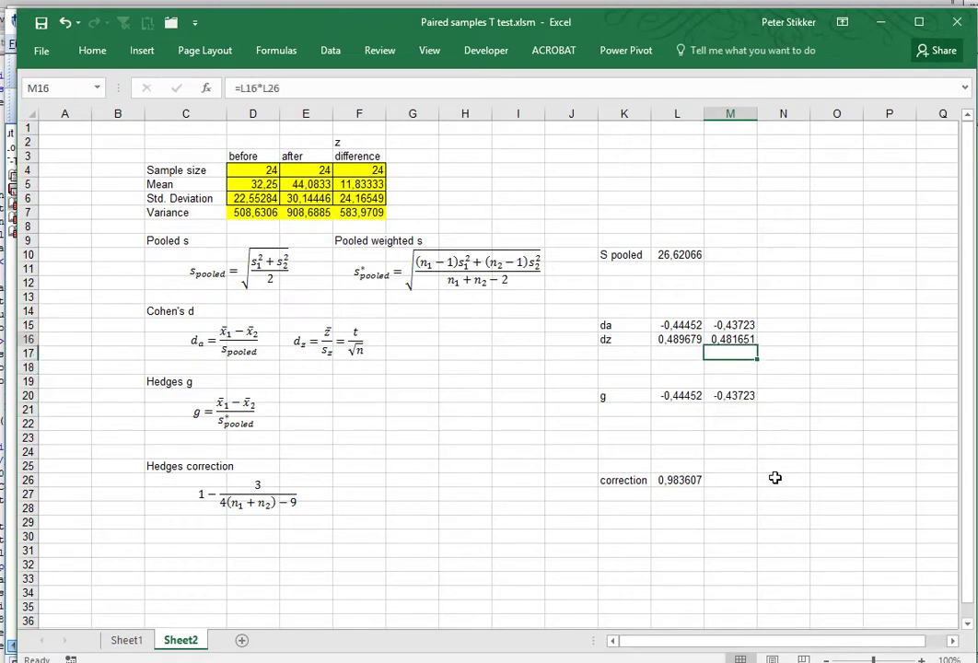
{"action": "key", "text": "Left"}
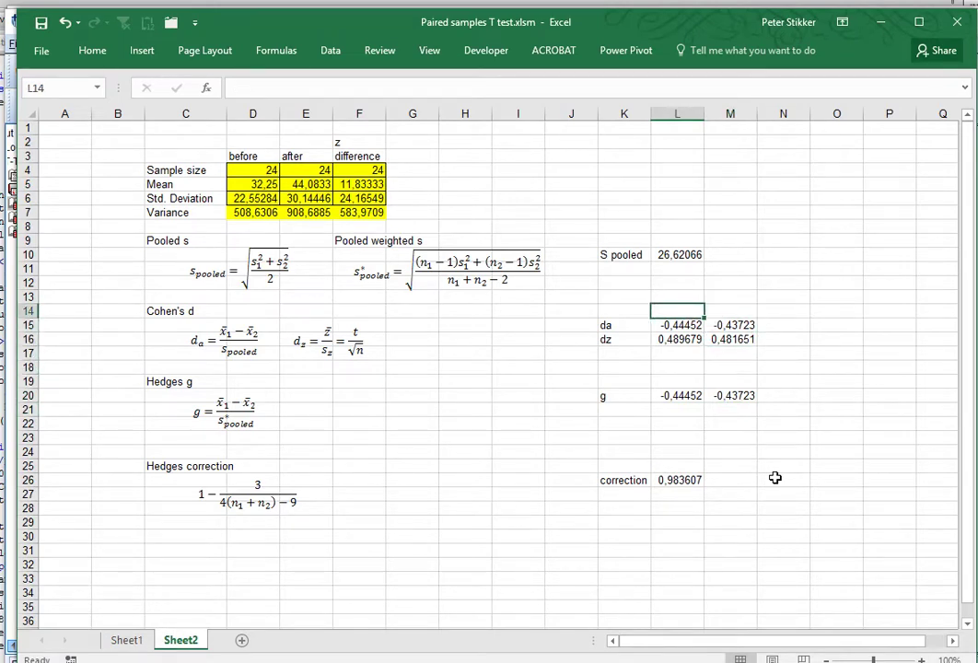
{"action": "key", "text": "Right"}
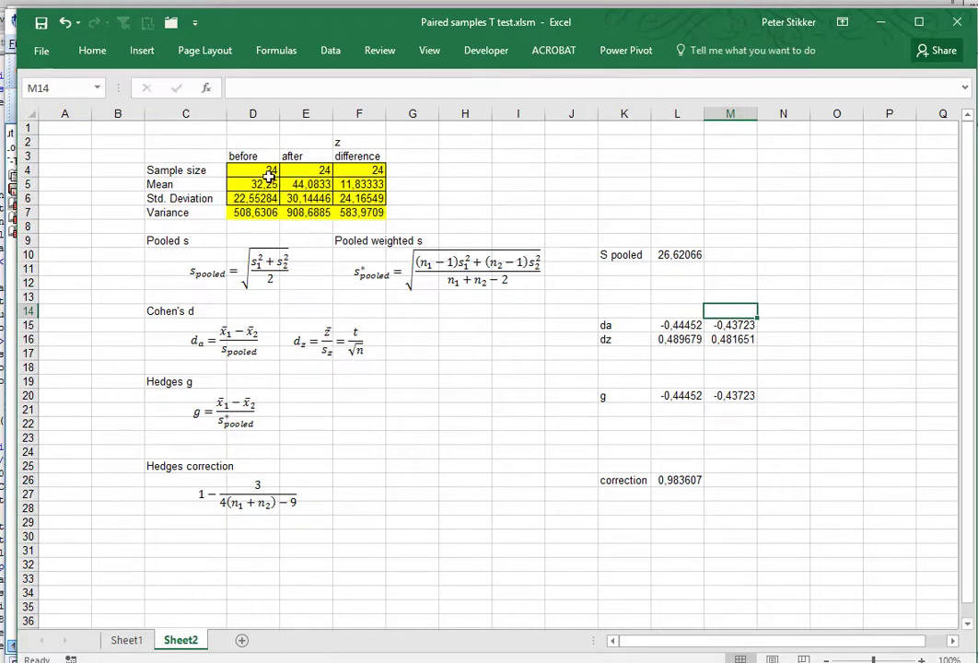
Review the before and after statistics in D4:E7, the difference statistics in F4:F7 and the dz formula
{"action": "left_click_drag", "start_coordinate": [270, 175], "coordinate": [313, 214]}
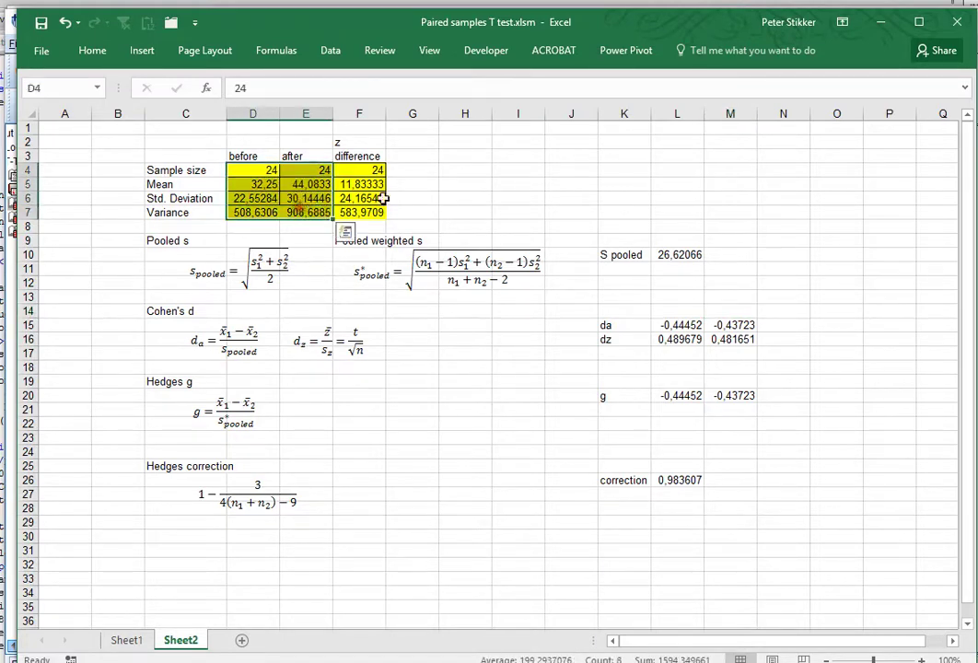
{"action": "left_click_drag", "start_coordinate": [368, 170], "coordinate": [371, 213]}
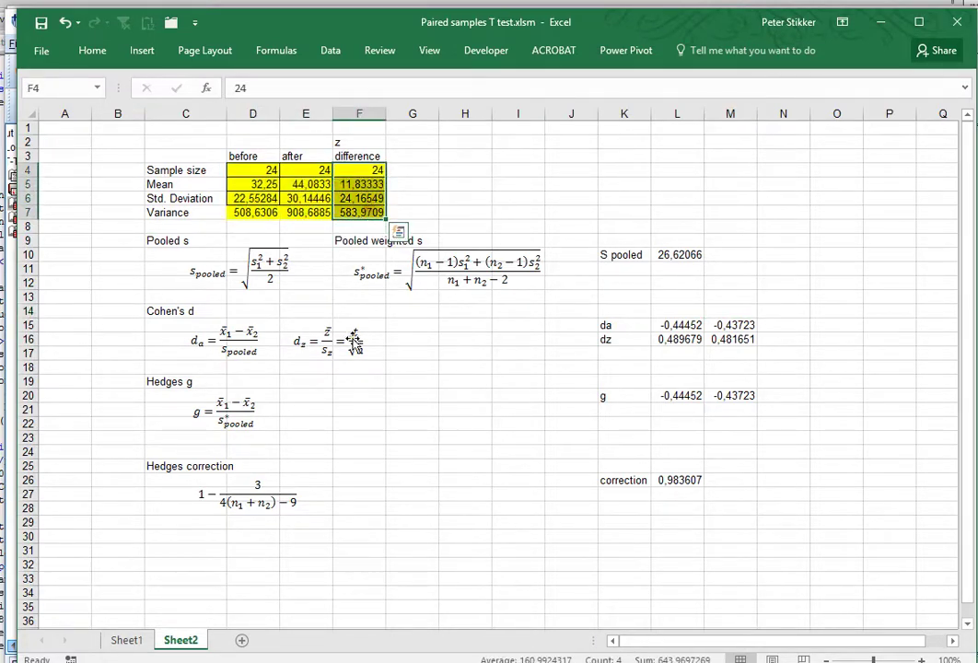
{"action": "left_click_drag", "start_coordinate": [355, 340], "coordinate": [336, 359]}
{"action": "left_click", "coordinate": [411, 366]}
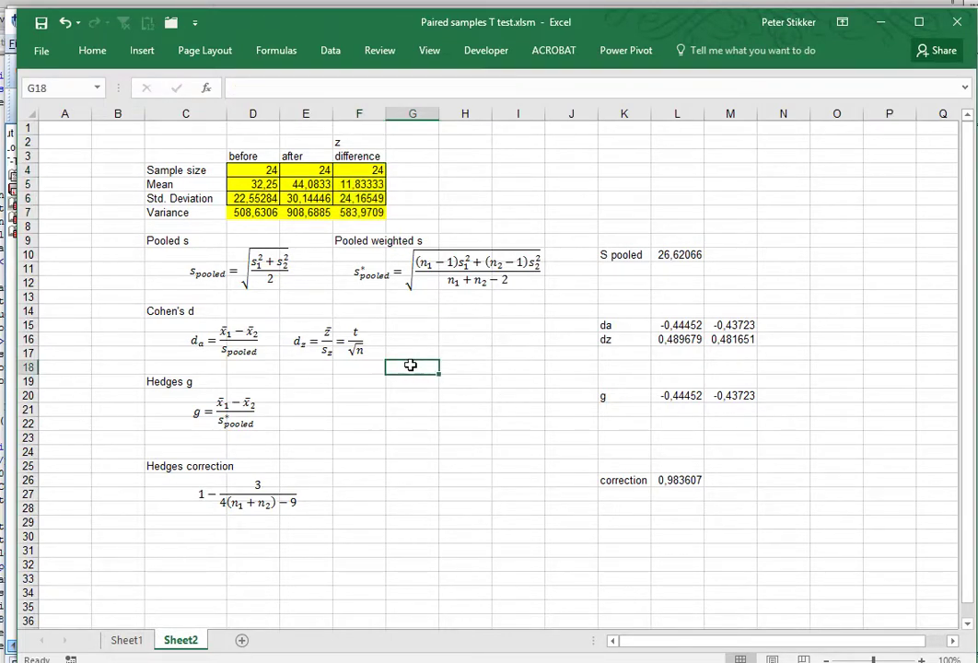